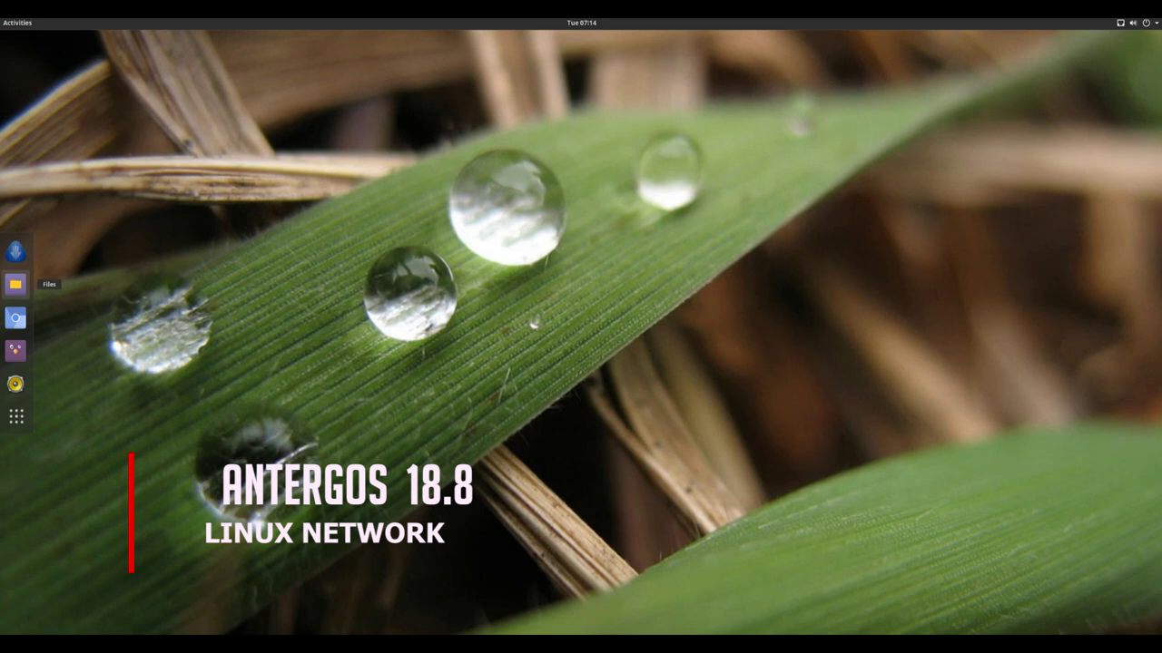
- Open the Files file manager and display its About information
{"action": "left_click", "coordinate": [15, 284]}
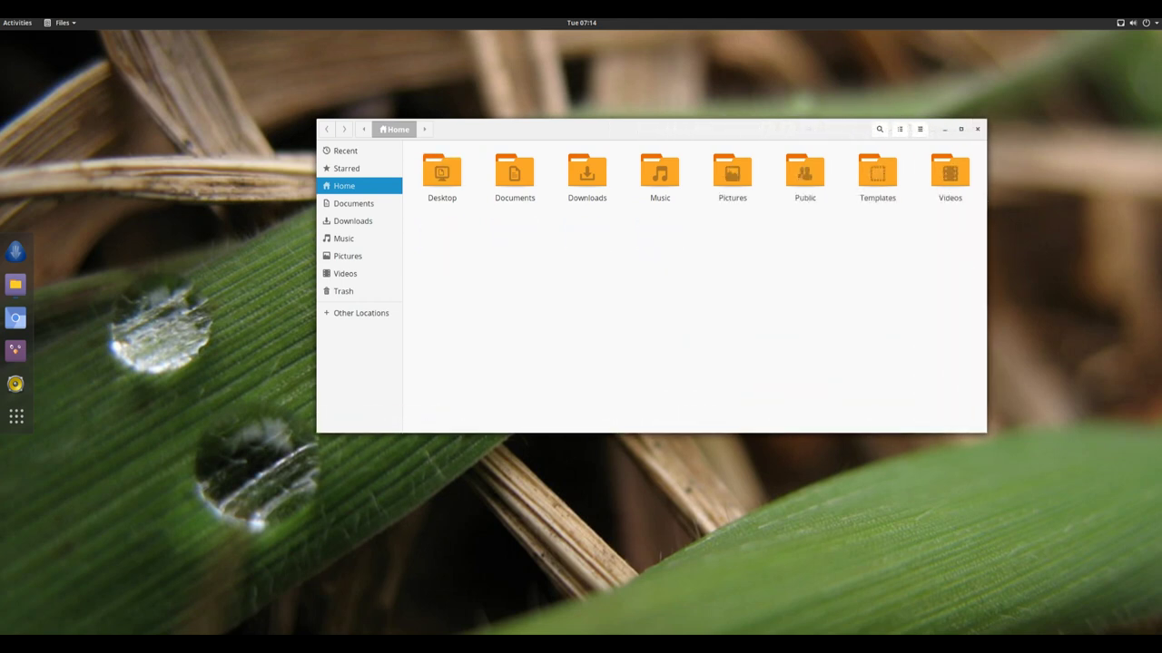
{"action": "key", "text": "Down"}
{"action": "key", "text": "Down"}
{"action": "key", "text": "Down"}
{"action": "key", "text": "Down"}
{"action": "key", "text": "Down"}
{"action": "key", "text": "Down"}
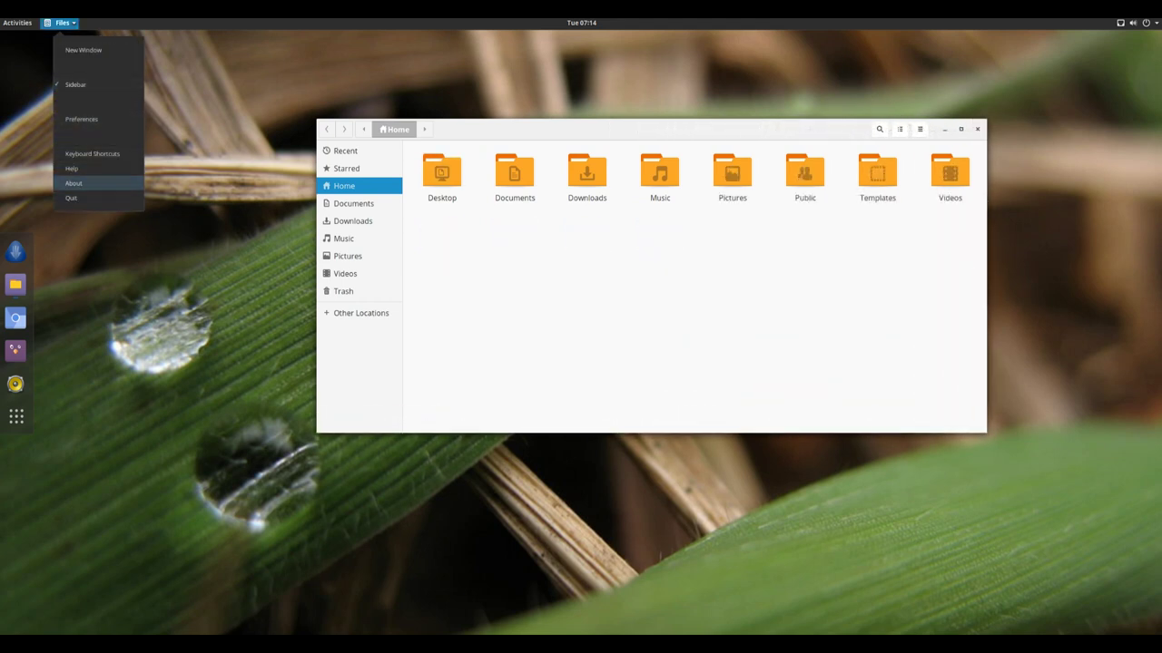
{"action": "key", "text": "Return"}
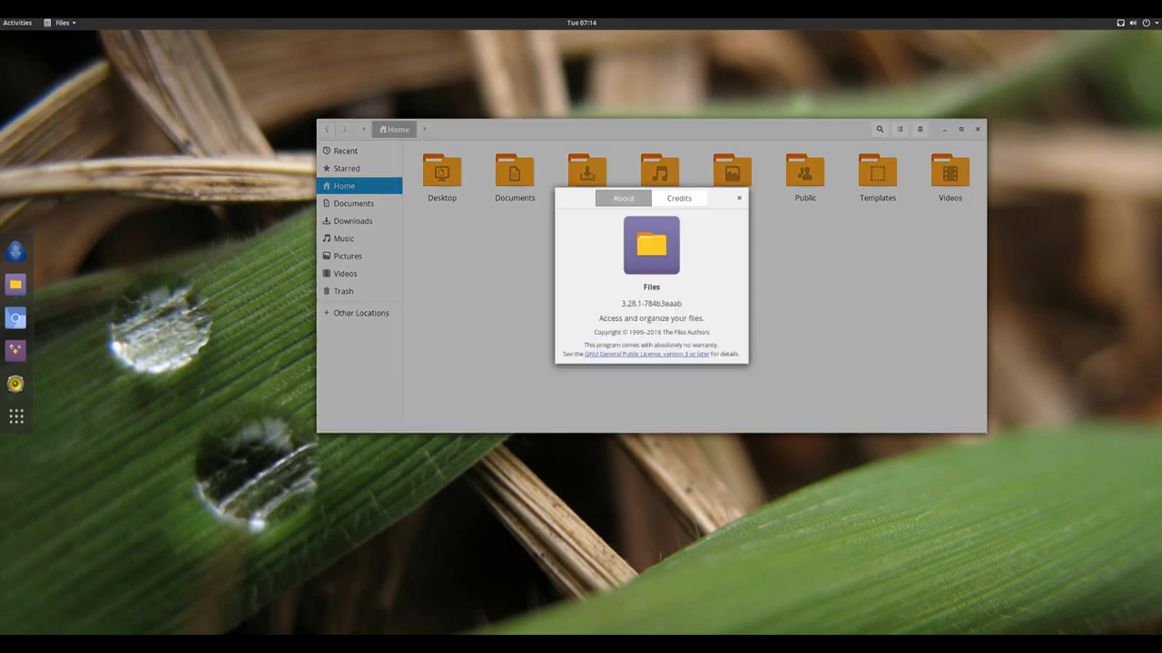
- Read through the credits of the Files application to the end of the list, and close Files
{"action": "left_click", "coordinate": [679, 198]}
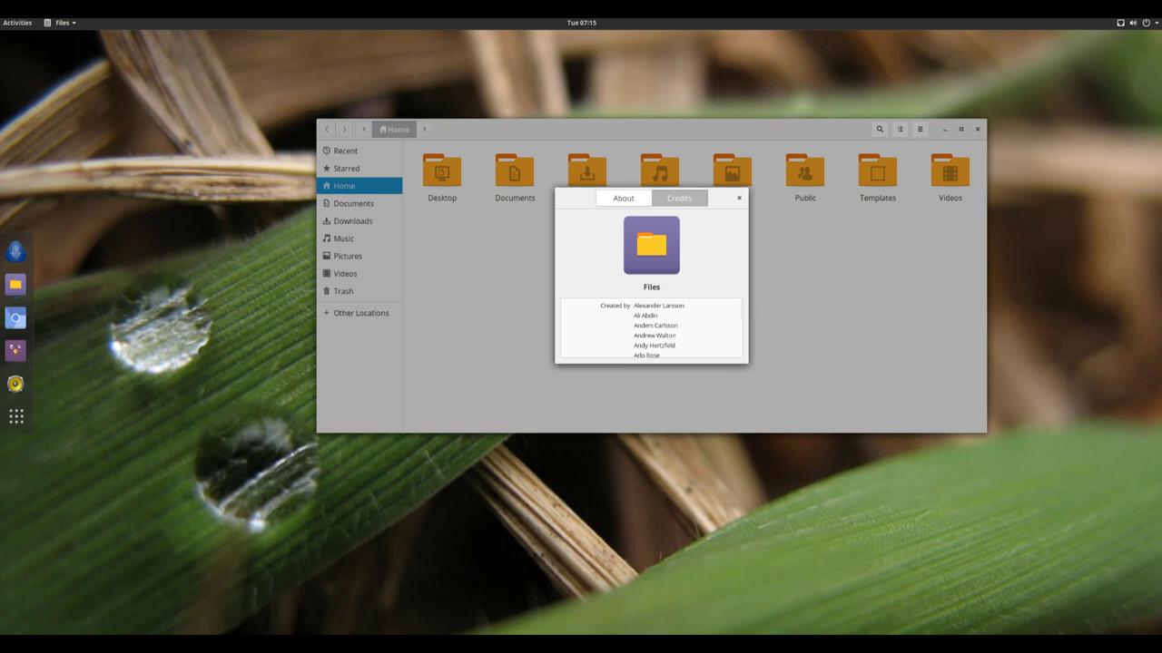
{"action": "scroll", "coordinate": [651, 327], "scroll_direction": "down", "scroll_amount": 1}
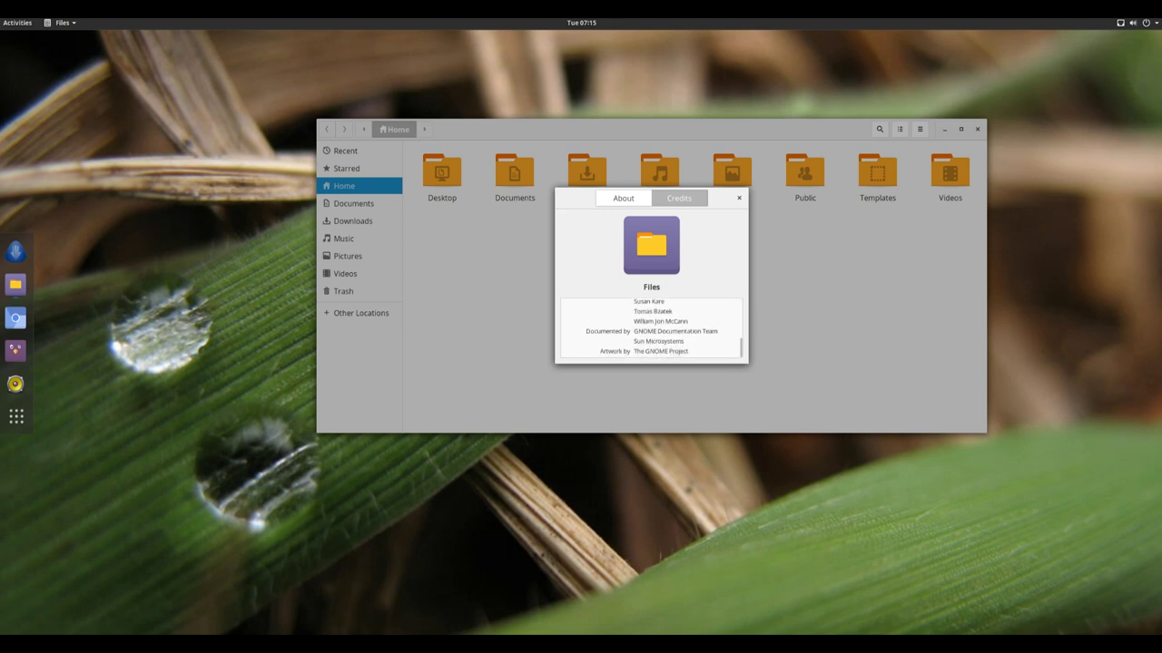
{"action": "key", "text": "Escape"}
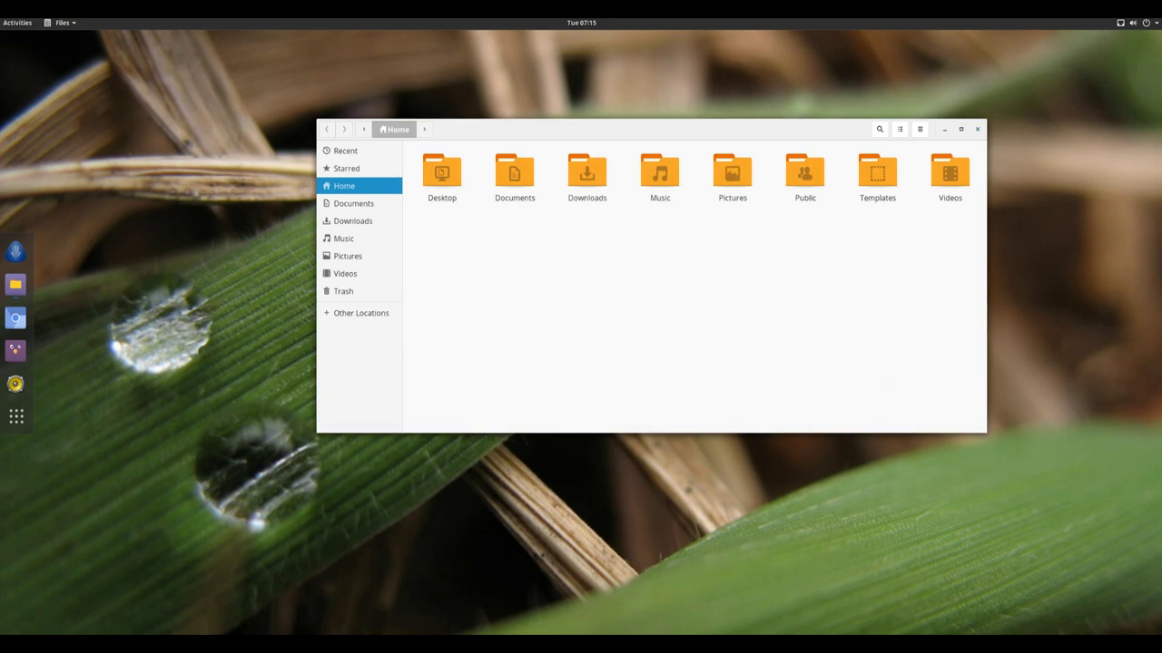
{"action": "key", "text": "ctrl+q"}
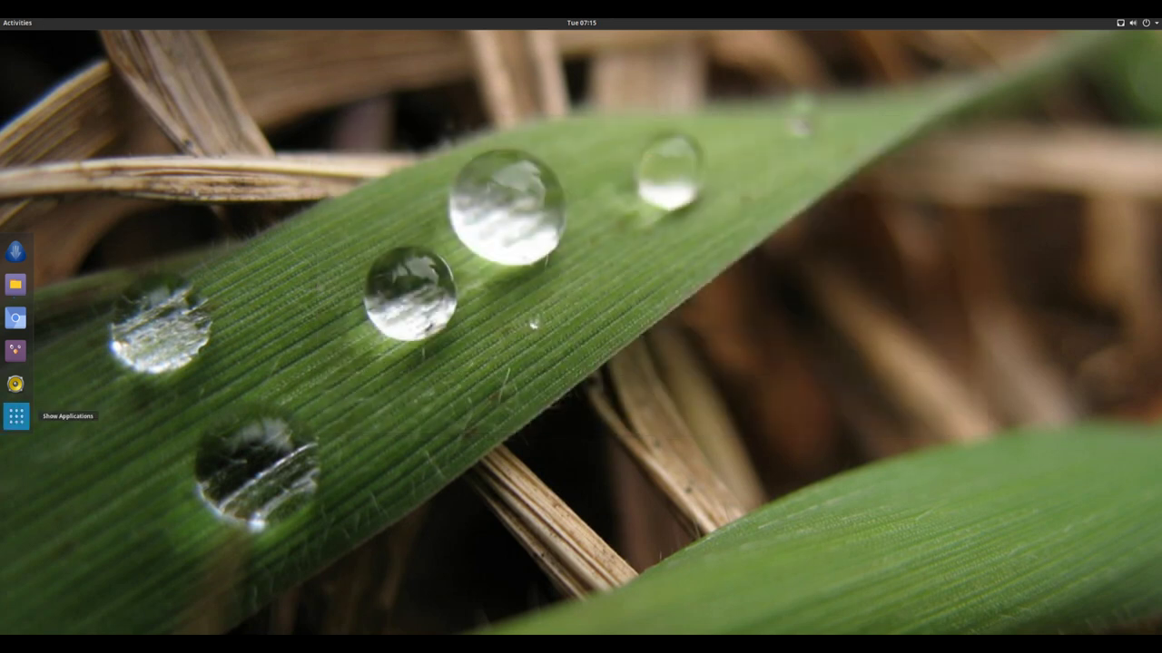
- Launch Tweaks from the full list of installed applications
{"action": "left_click", "coordinate": [16, 416]}
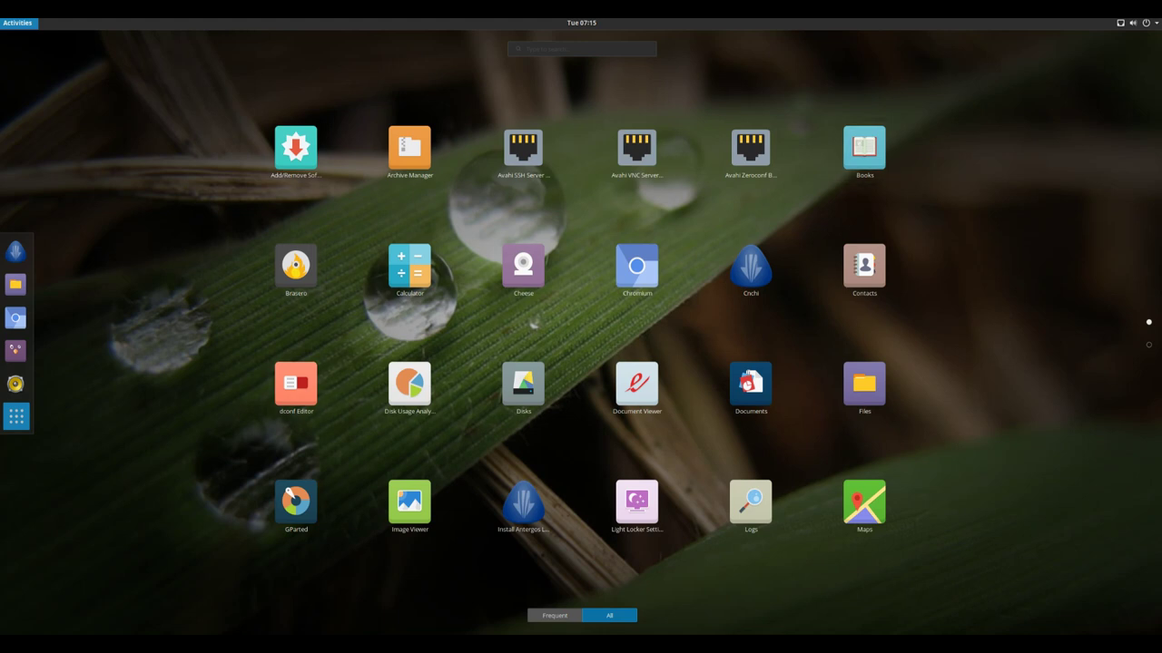
{"action": "scroll", "coordinate": [581, 327], "scroll_direction": "down", "scroll_amount": 1}
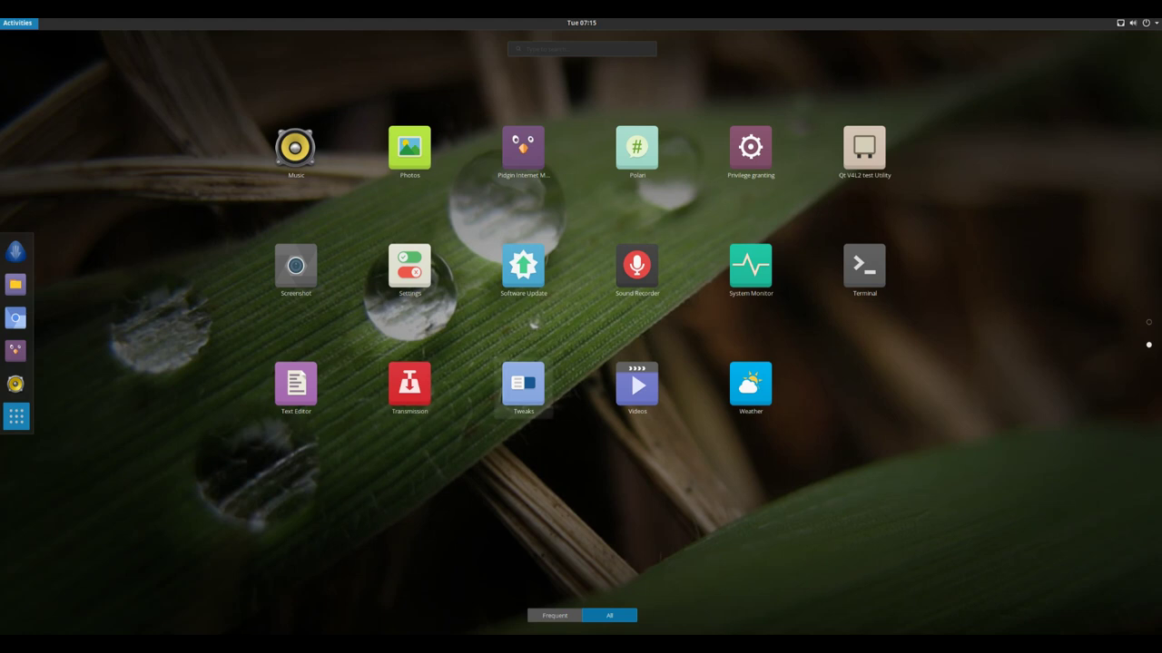
{"action": "key", "text": "Return"}
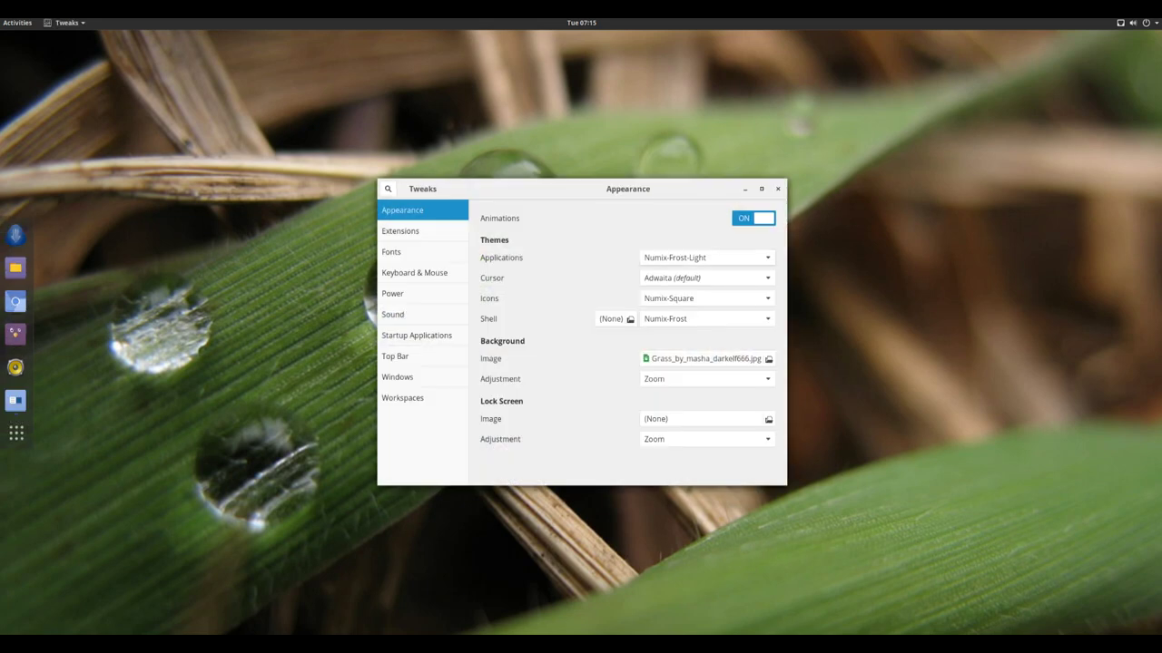
- Look through the available Applications, Cursor, Icons and Shell themes in the Appearance settings without choosing different ones
{"action": "key", "text": "space"}
{"action": "key", "text": "Return"}
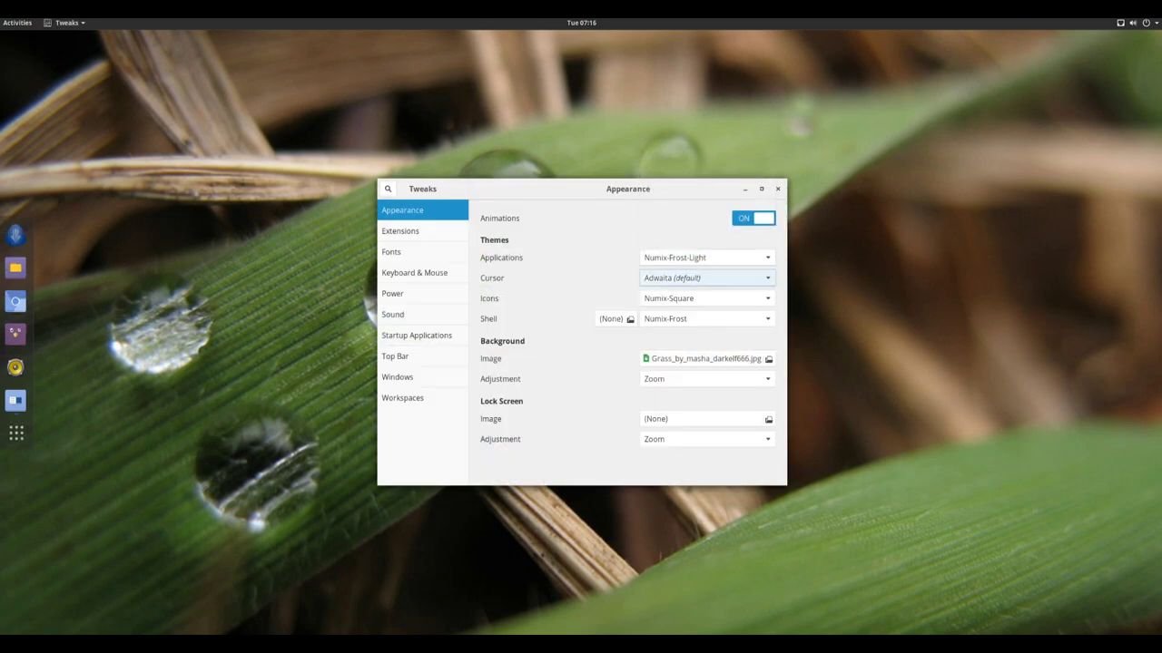
{"action": "key", "text": "space"}
{"action": "key", "text": "Return"}
{"action": "key", "text": "space"}
{"action": "key", "text": "Return"}
{"action": "key", "text": "Down"}
{"action": "key", "text": "space"}
{"action": "key", "text": "Return"}
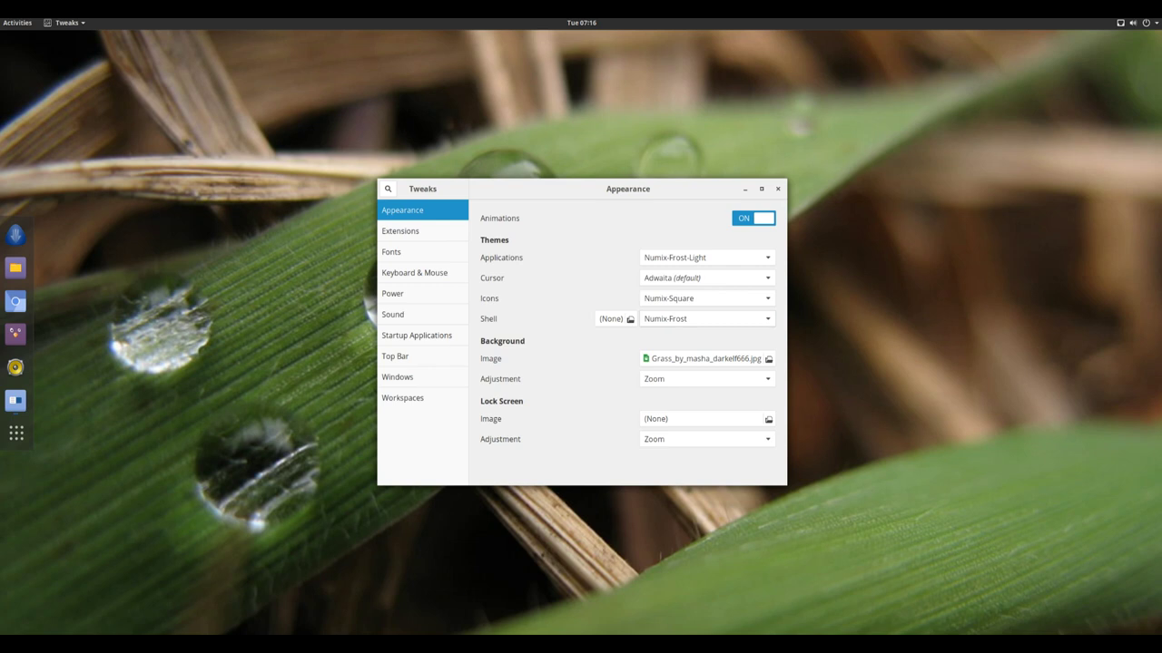
- Set the desktop background image to Grass_Fullscreen.jpg from the antergos wallpapers folder
{"action": "key", "text": "Tab"}
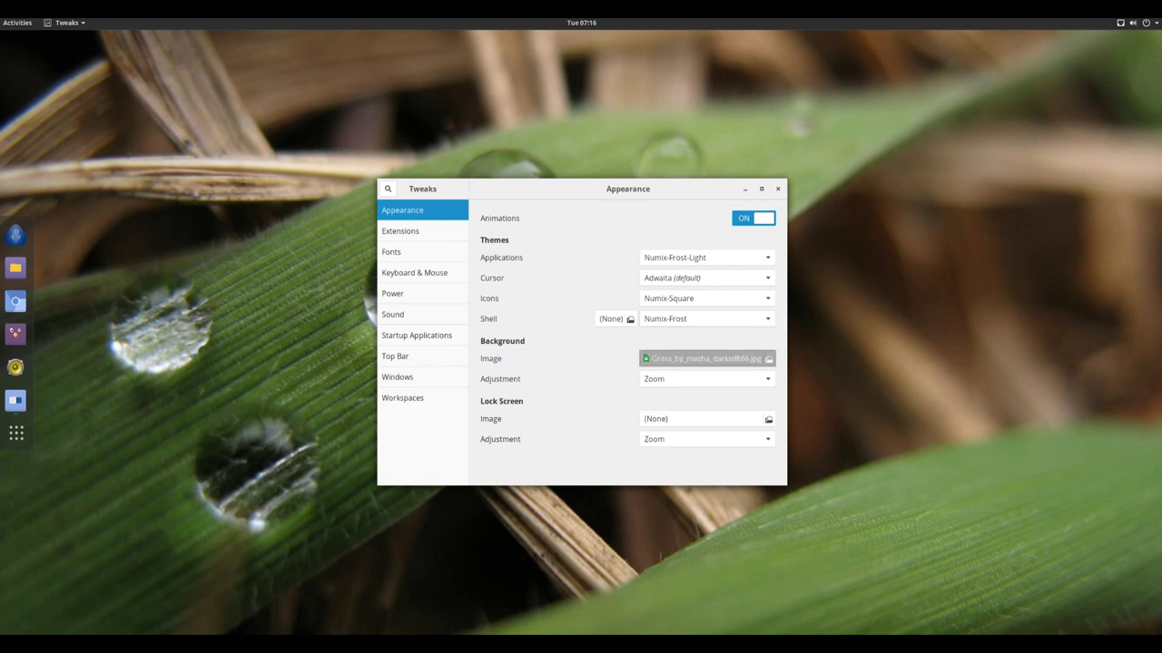
{"action": "key", "text": "space"}
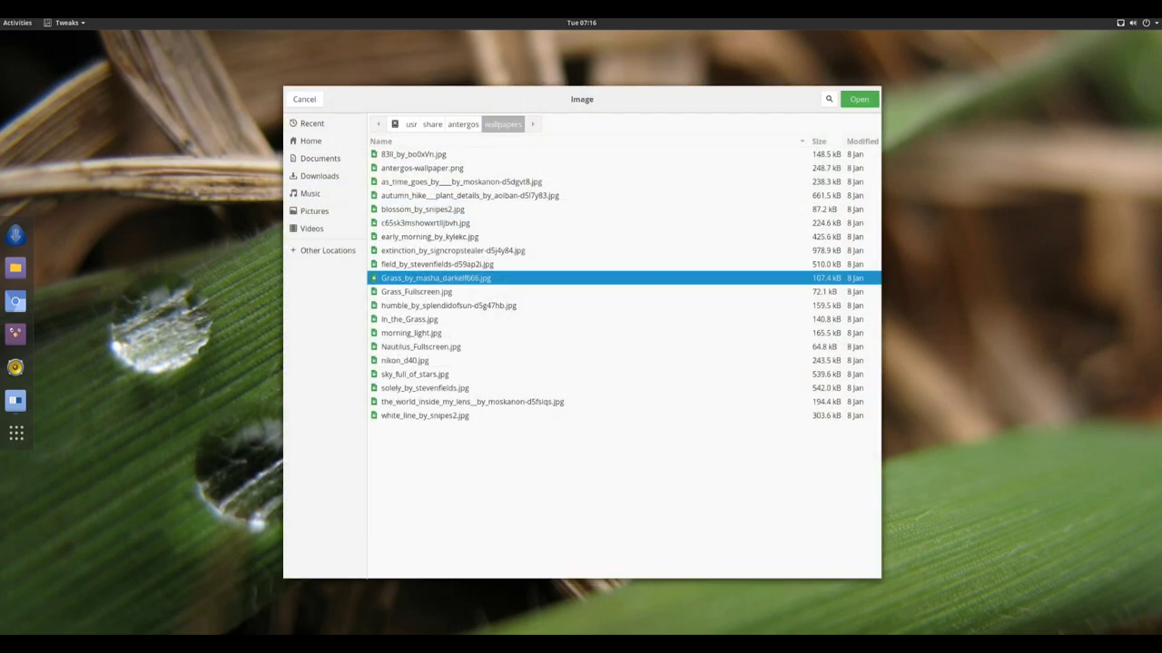
{"action": "key", "text": "Up"}
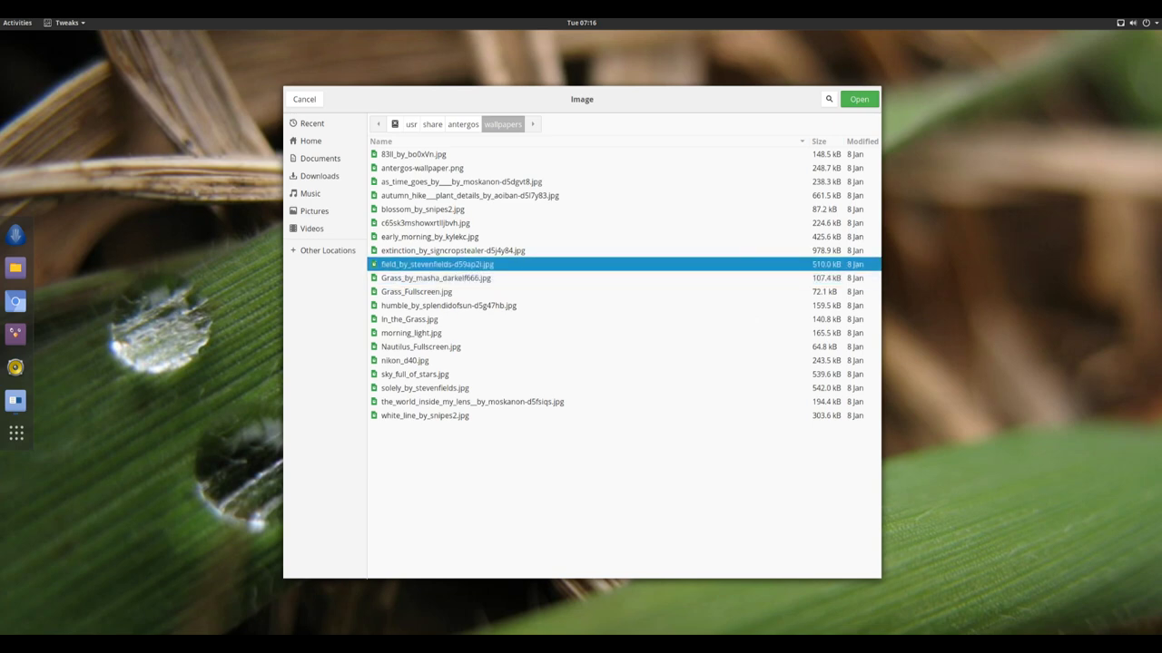
{"action": "key", "text": "Down"}
{"action": "key", "text": "Down"}
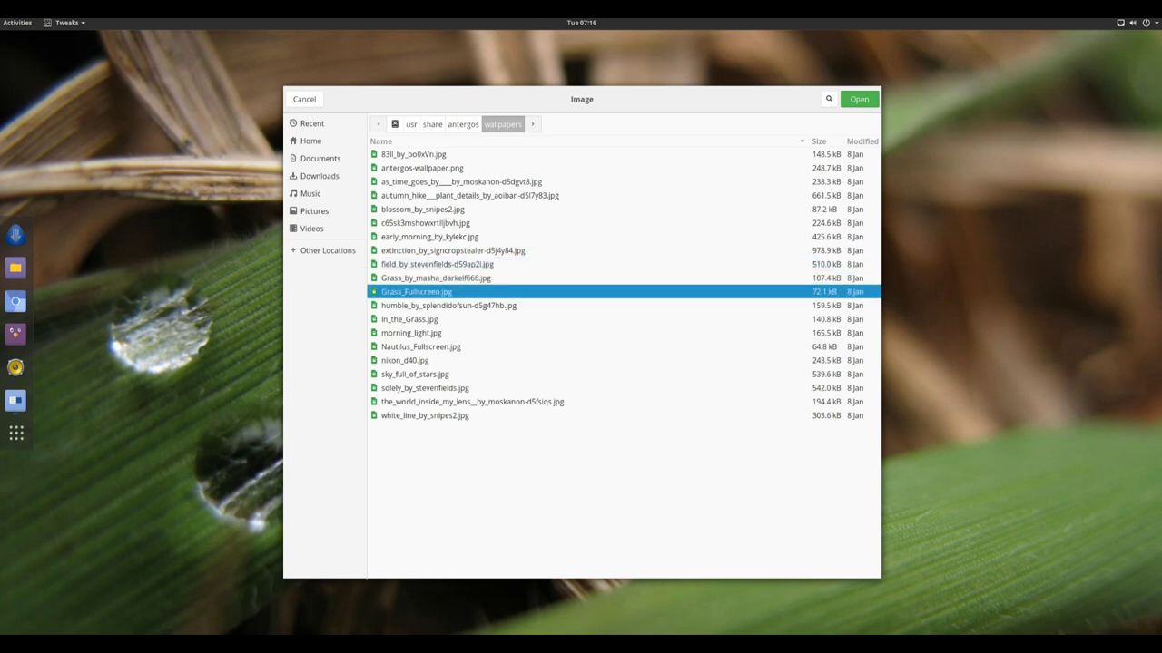
{"action": "key", "text": "Return"}
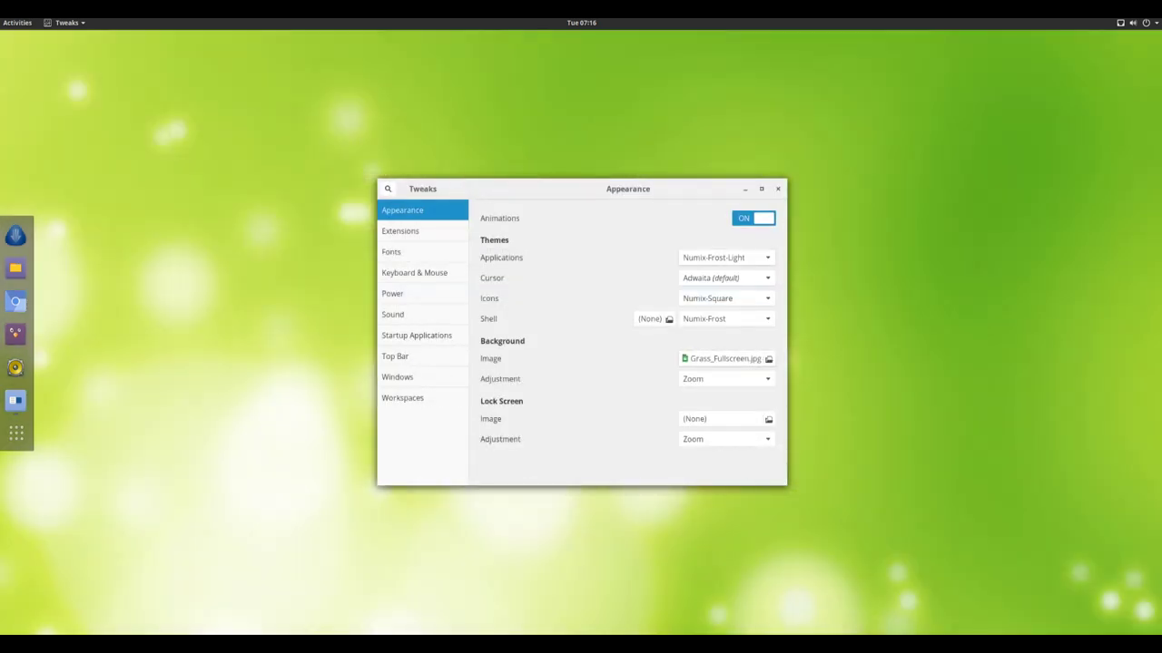
- Set the desktop background image to field_by_stevenfields-d59ap2i.jpg from the antergos wallpapers folder
{"action": "key", "text": "Return"}
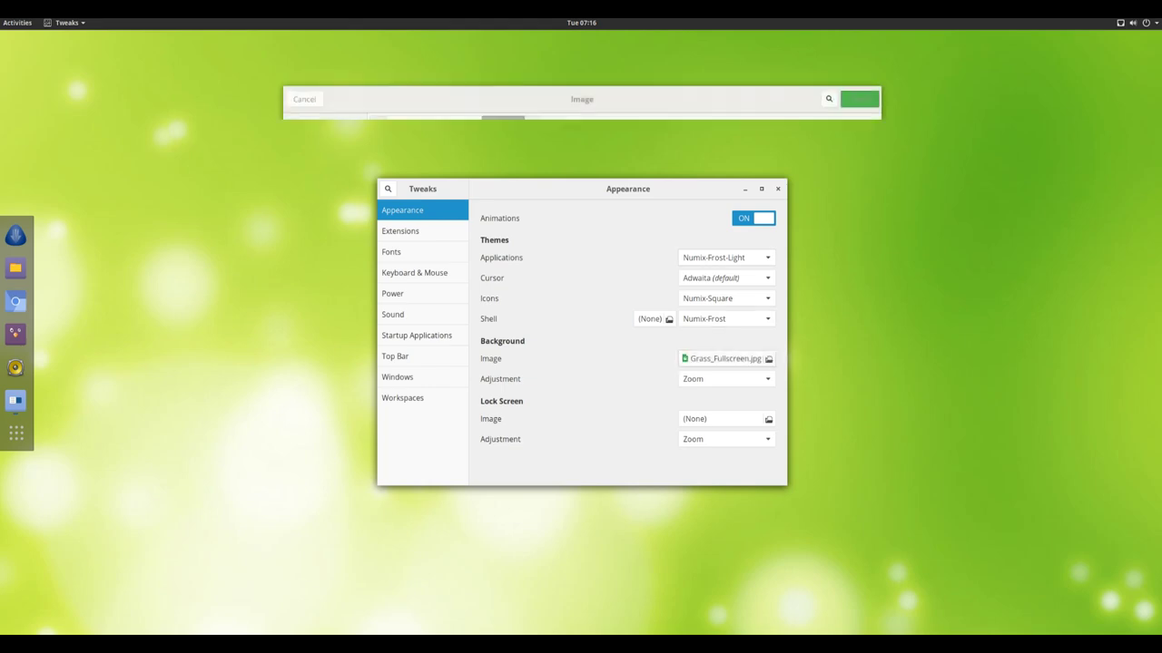
{"action": "key", "text": "Up"}
{"action": "key", "text": "Up"}
{"action": "key", "text": "Return"}
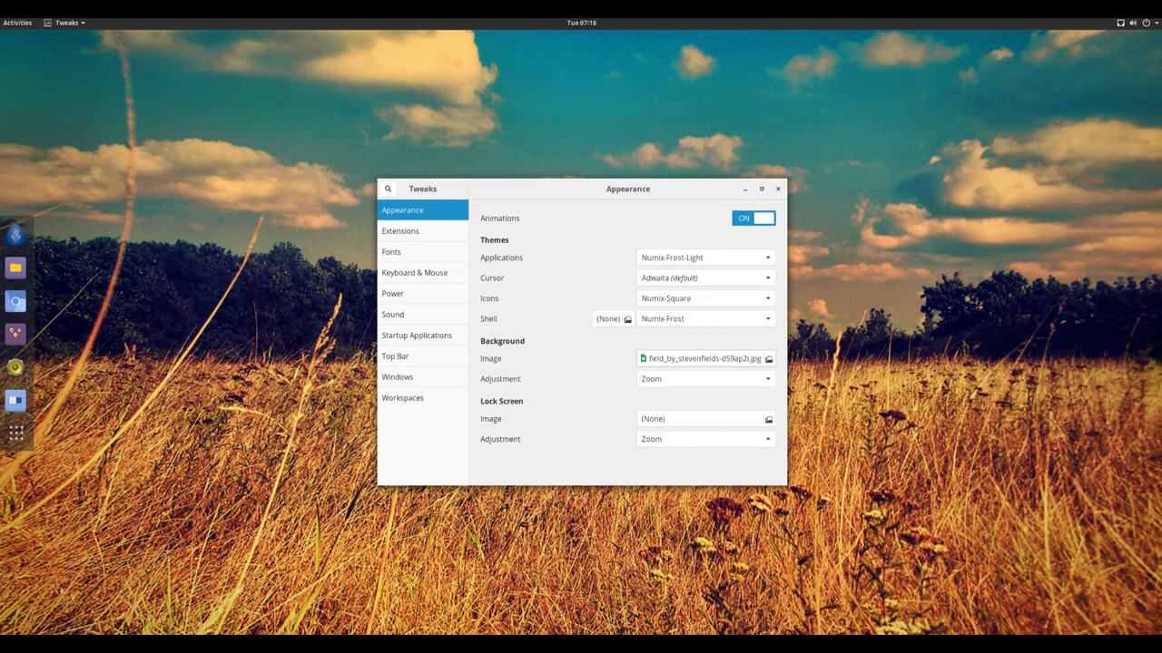
- Examine the list of shell extensions in Tweaks and which of them are enabled
{"action": "left_click", "coordinate": [400, 230]}
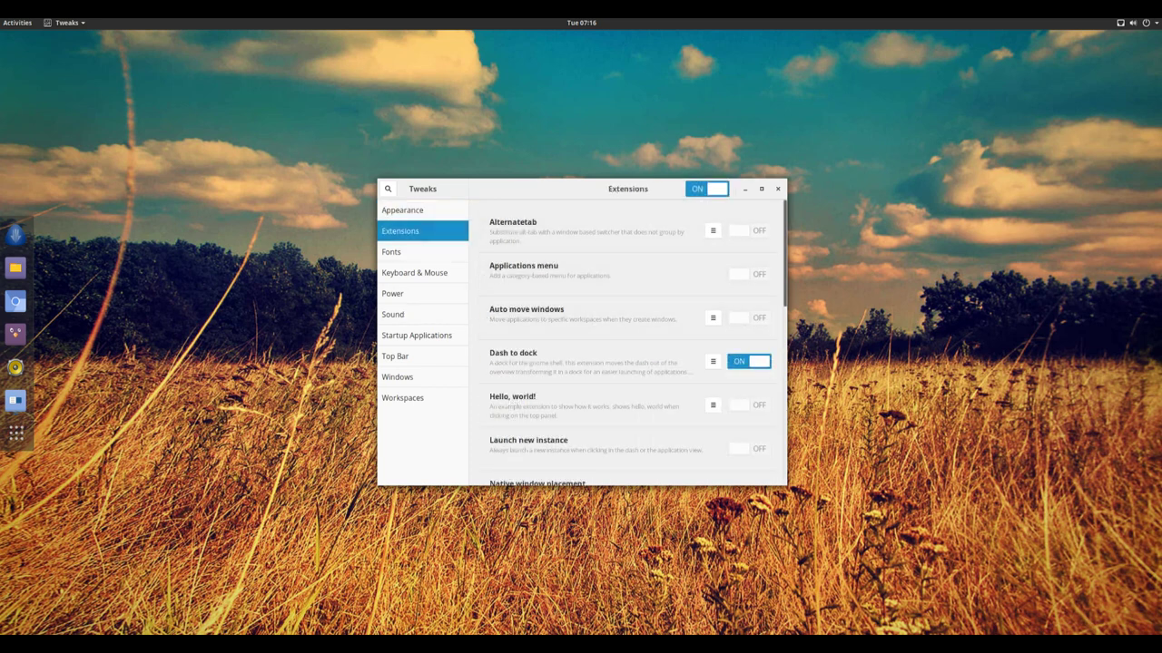
{"action": "scroll", "coordinate": [626, 344], "scroll_direction": "down", "scroll_amount": 2}
{"action": "scroll", "coordinate": [626, 344], "scroll_direction": "down", "scroll_amount": 5}
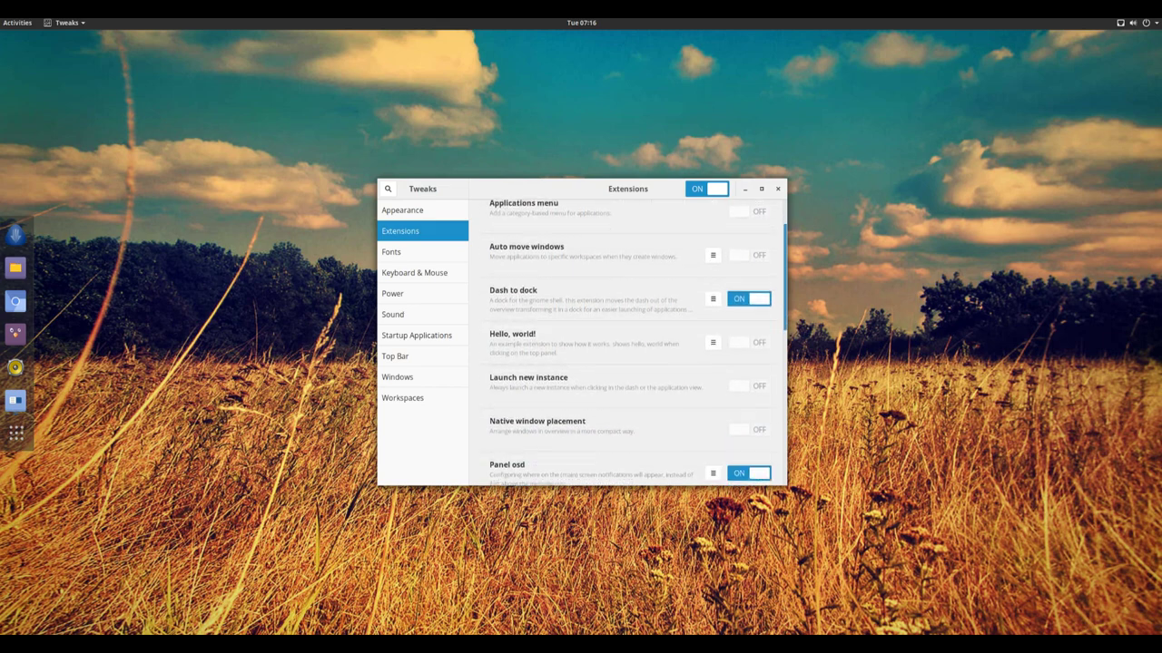
{"action": "scroll", "coordinate": [626, 345], "scroll_direction": "down", "scroll_amount": 5}
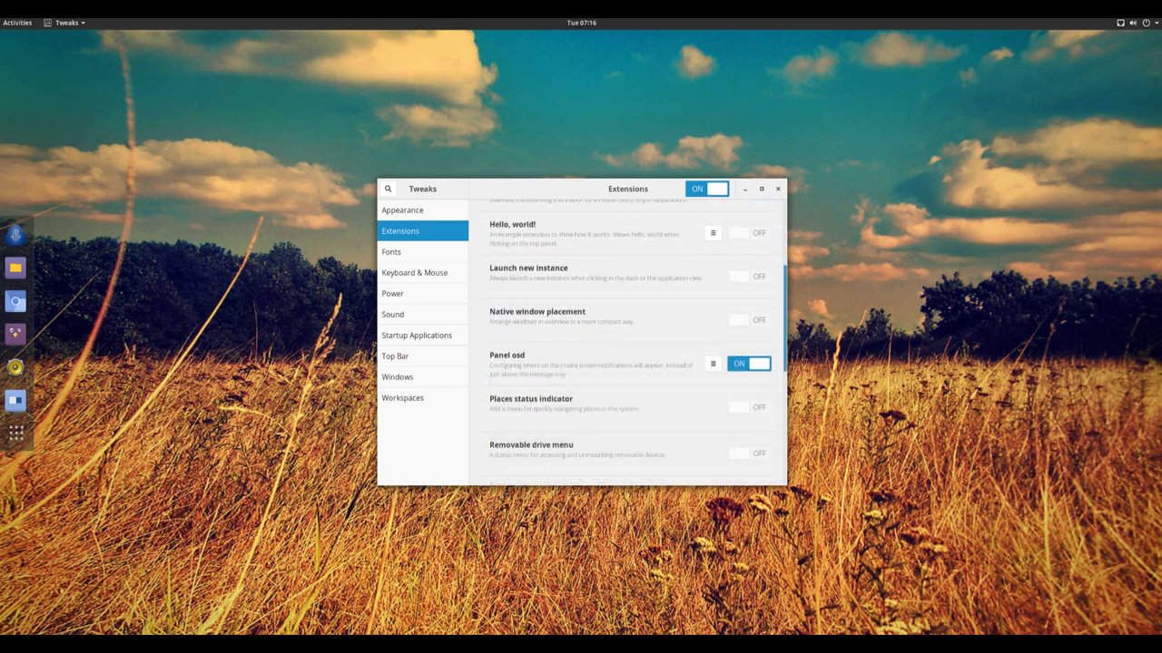
{"action": "scroll", "coordinate": [627, 345], "scroll_direction": "down", "scroll_amount": 6}
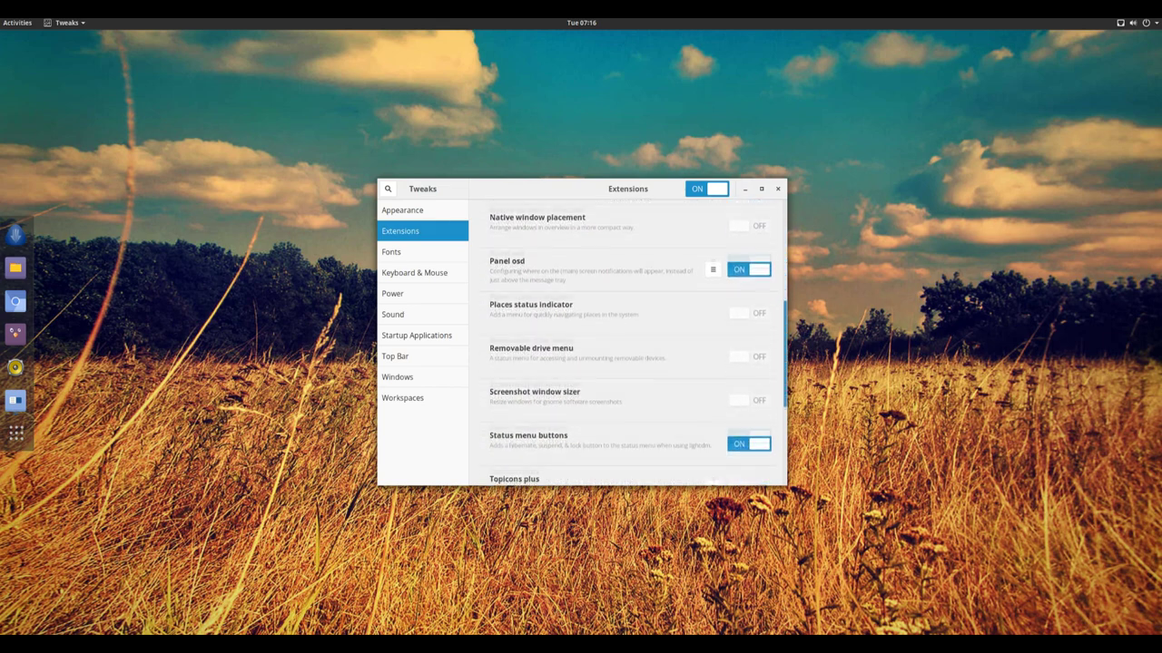
{"action": "scroll", "coordinate": [626, 344], "scroll_direction": "down", "scroll_amount": 5}
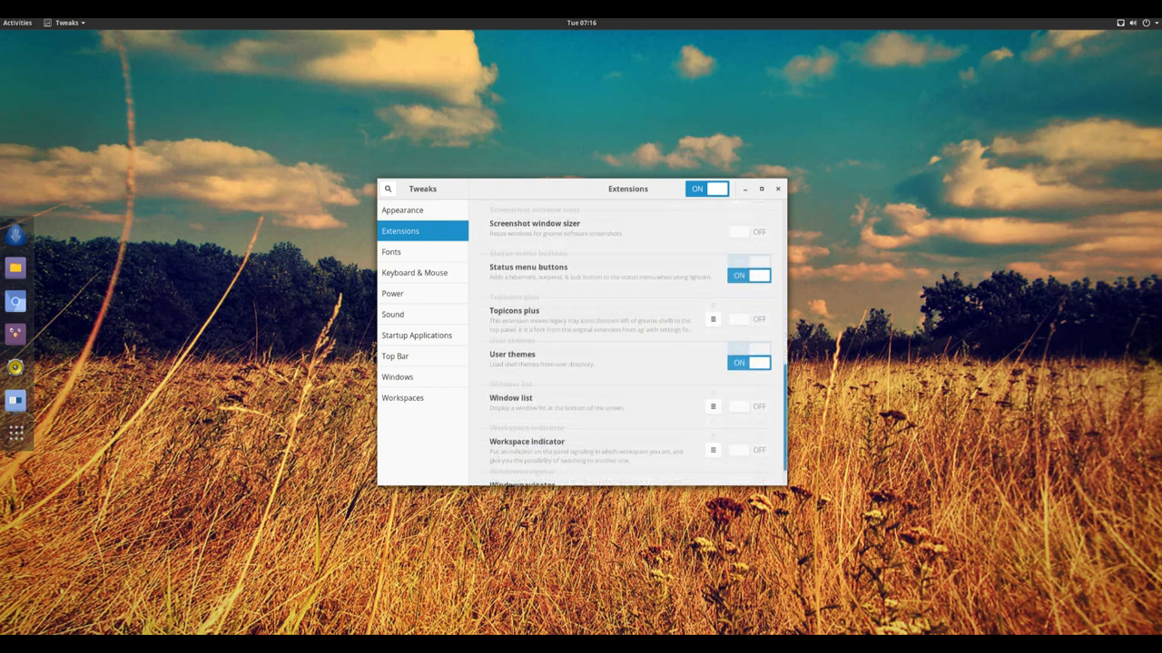
- Review the Fonts, Keyboard & Mouse, Power, Sound, Startup Applications and Top Bar settings in Tweaks
{"action": "left_click", "coordinate": [400, 251]}
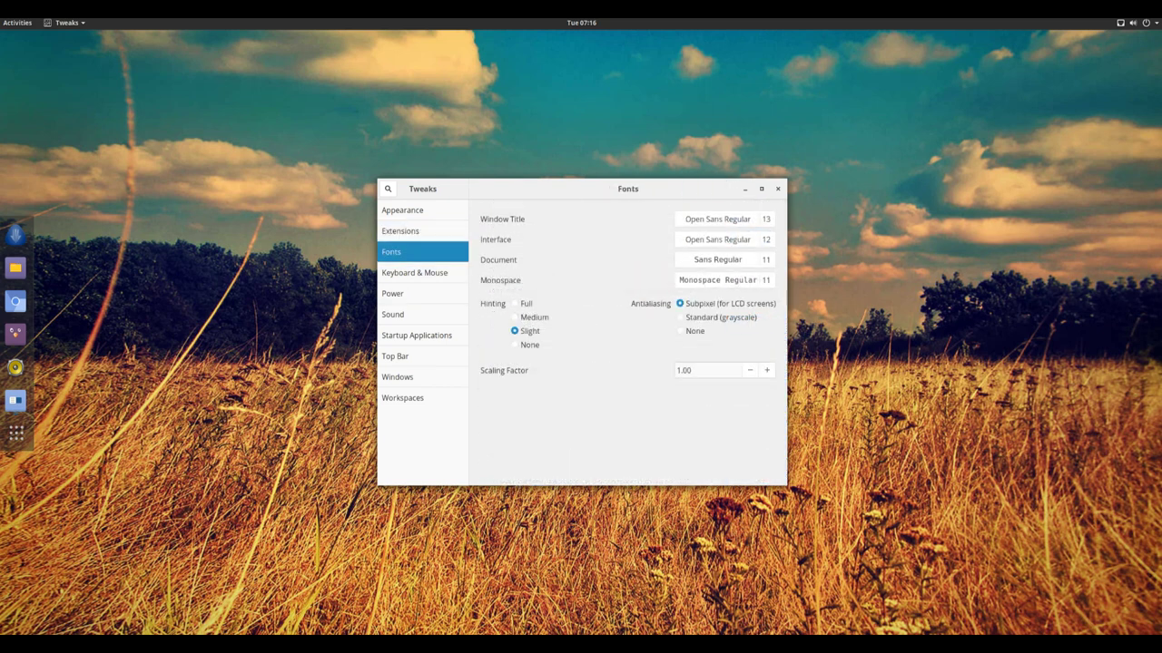
{"action": "left_click", "coordinate": [414, 273]}
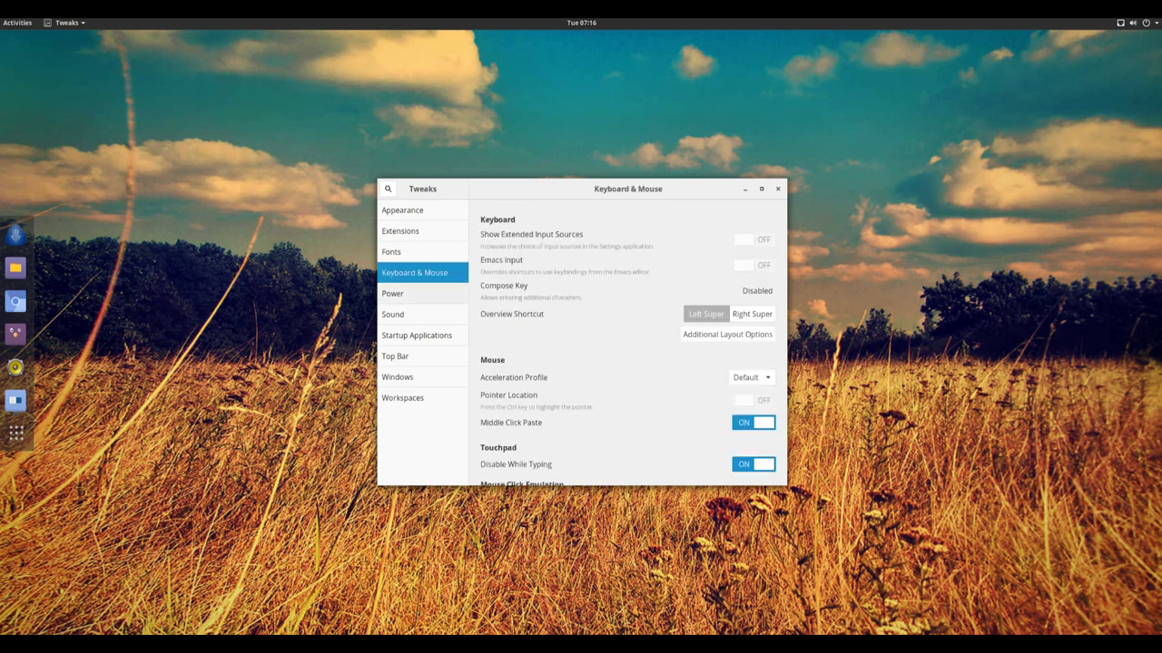
{"action": "left_click", "coordinate": [392, 293]}
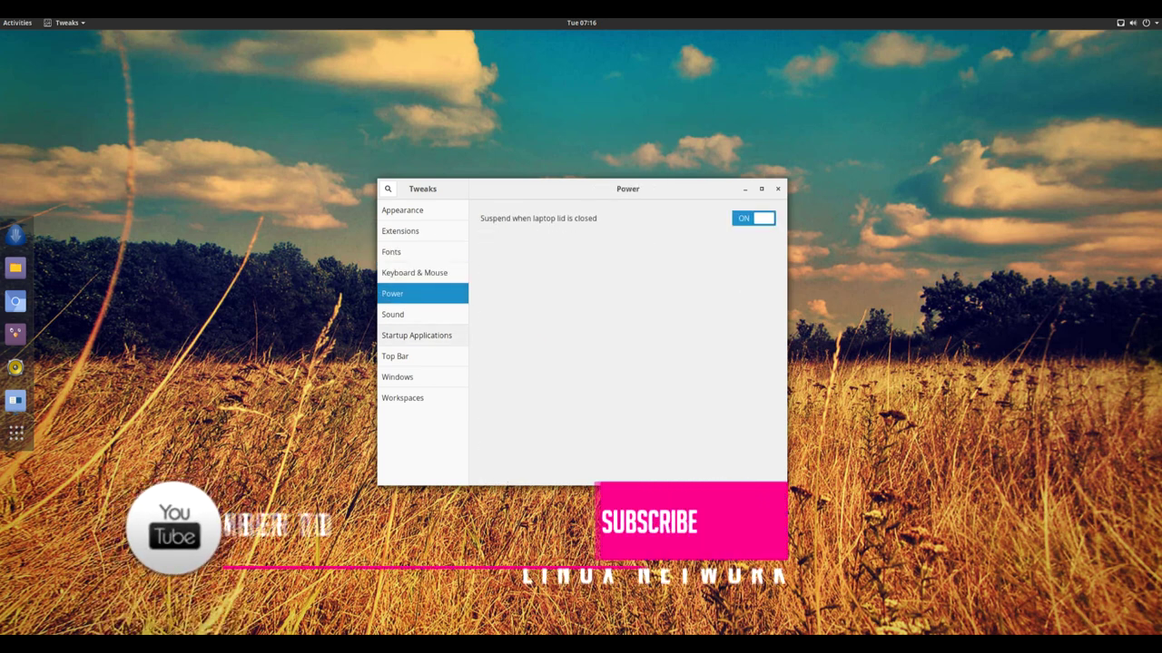
{"action": "left_click", "coordinate": [392, 314]}
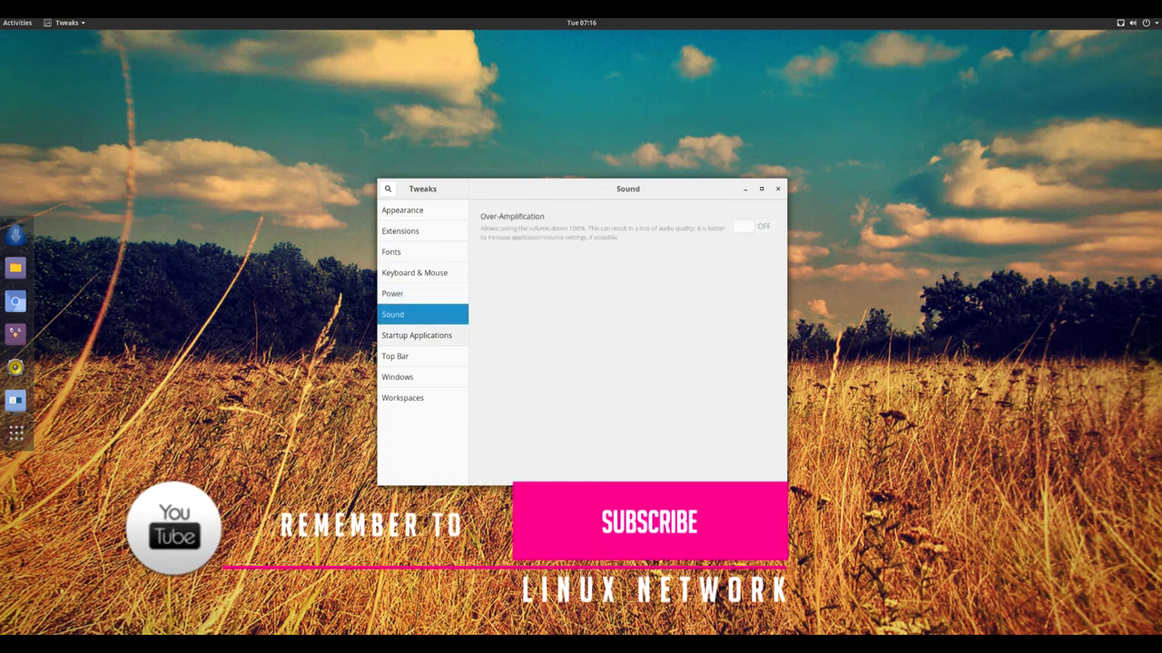
{"action": "left_click", "coordinate": [415, 335]}
{"action": "left_click", "coordinate": [395, 356]}
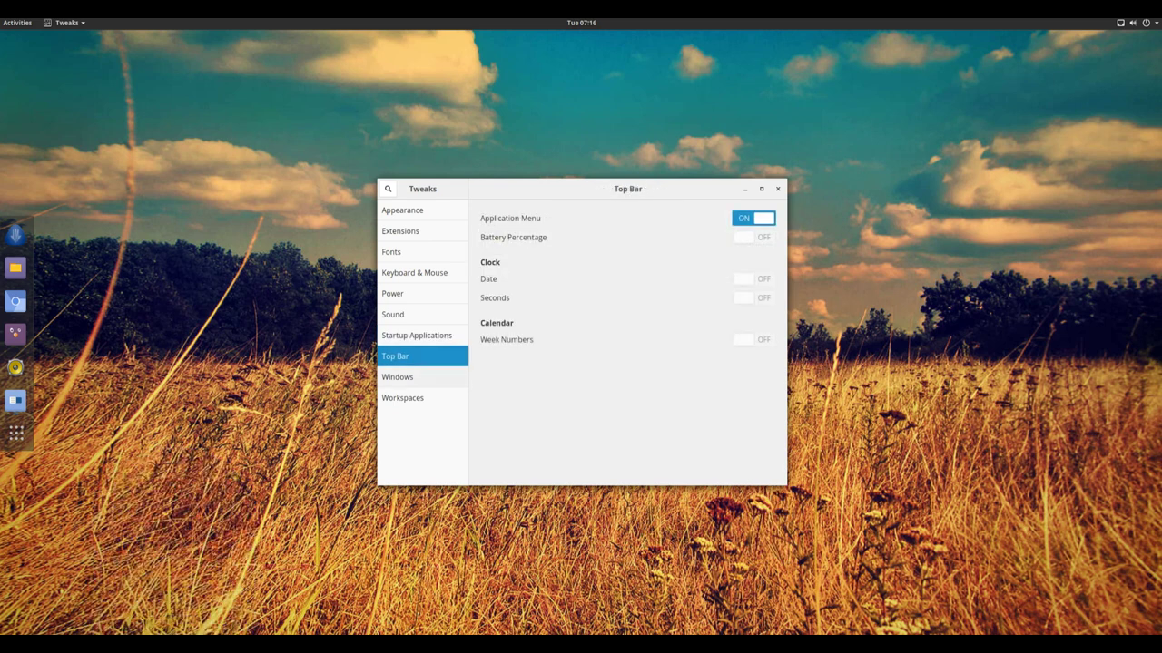
- Review the Windows settings, including titlebar actions and buttons, and the Workspaces settings, and close Tweaks
{"action": "left_click", "coordinate": [396, 376]}
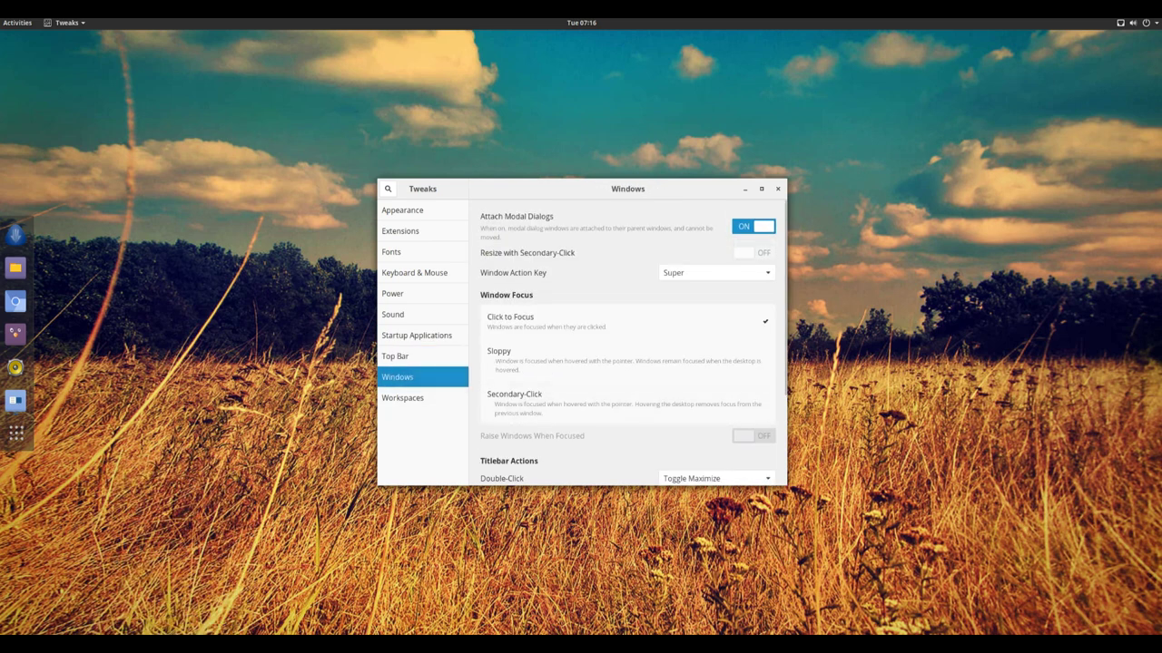
{"action": "scroll", "coordinate": [627, 342], "scroll_direction": "down", "scroll_amount": 3}
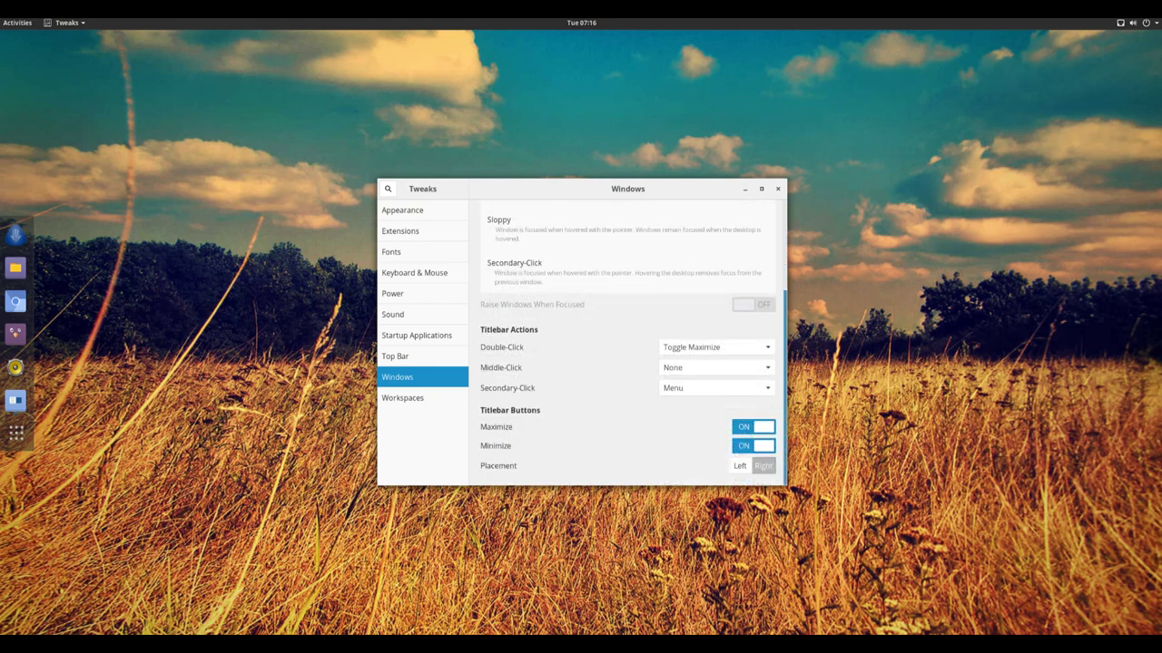
{"action": "left_click", "coordinate": [402, 397]}
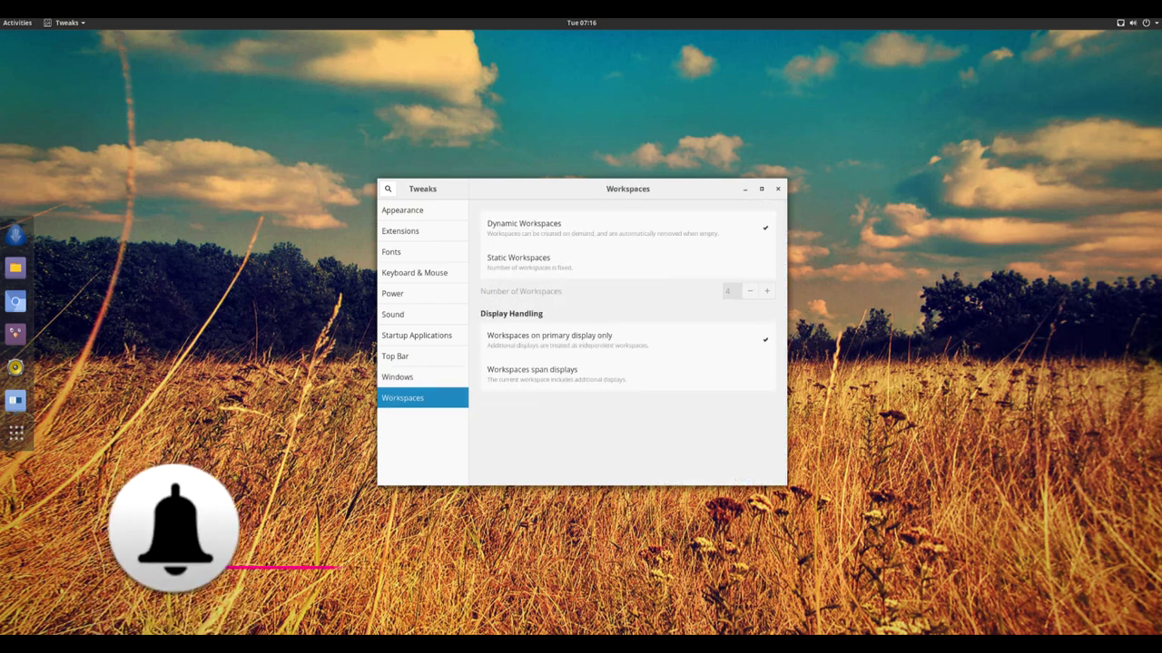
{"action": "key", "text": "alt+F4"}
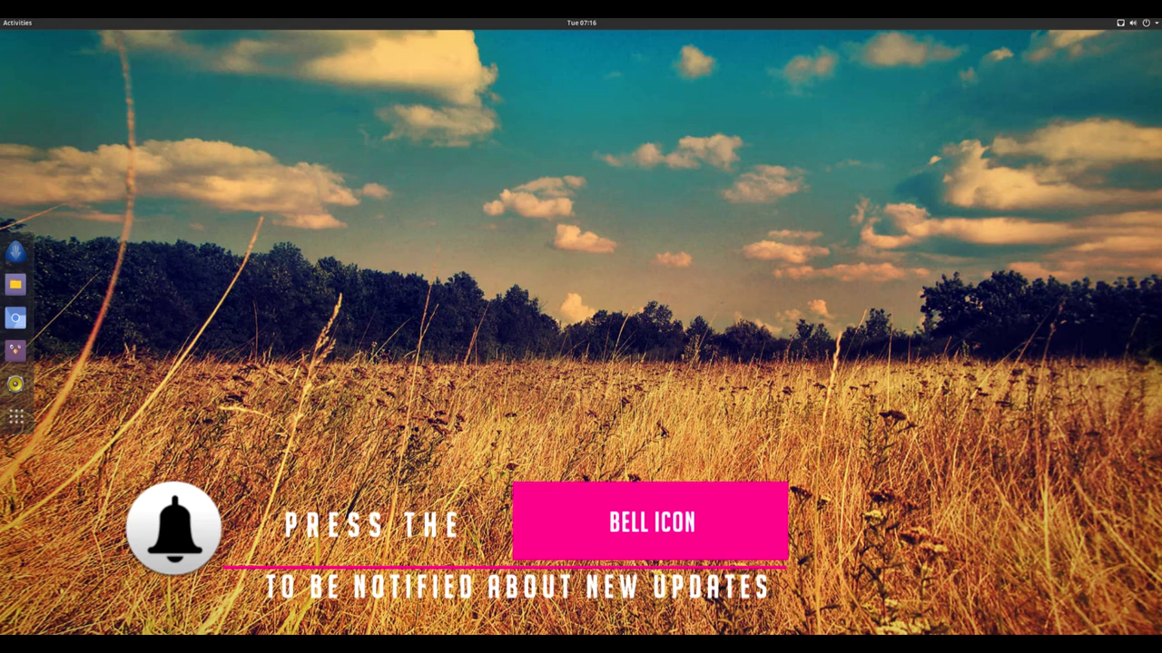
- Launch the system Settings from the list of installed applications
{"action": "left_click", "coordinate": [15, 417]}
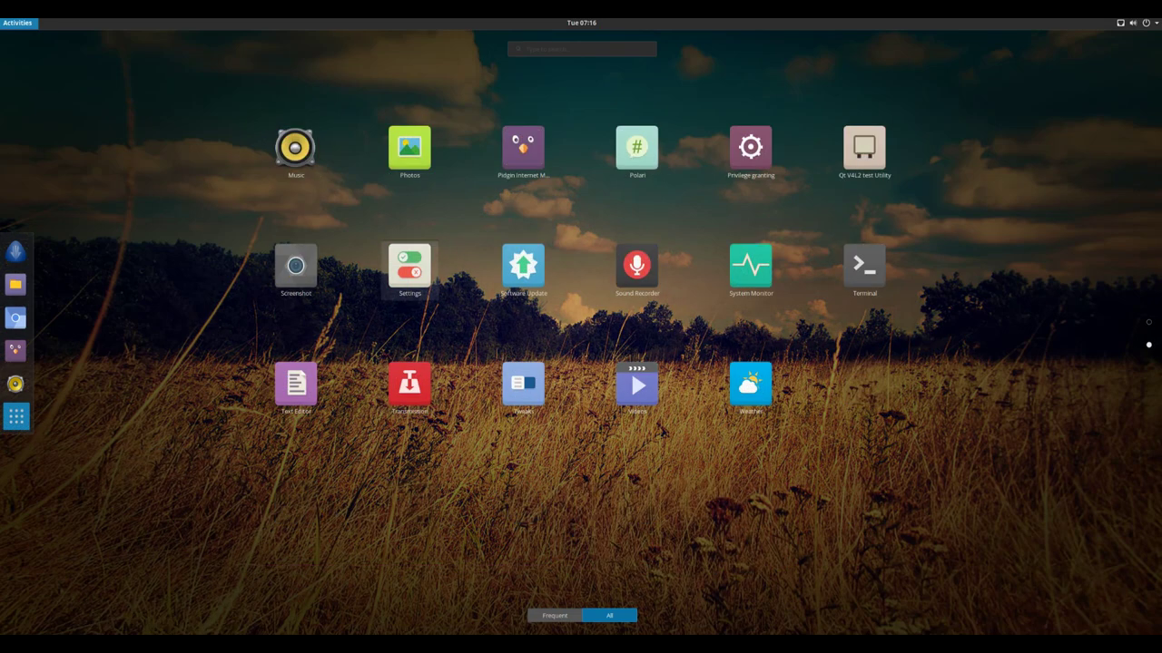
{"action": "left_click", "coordinate": [409, 265]}
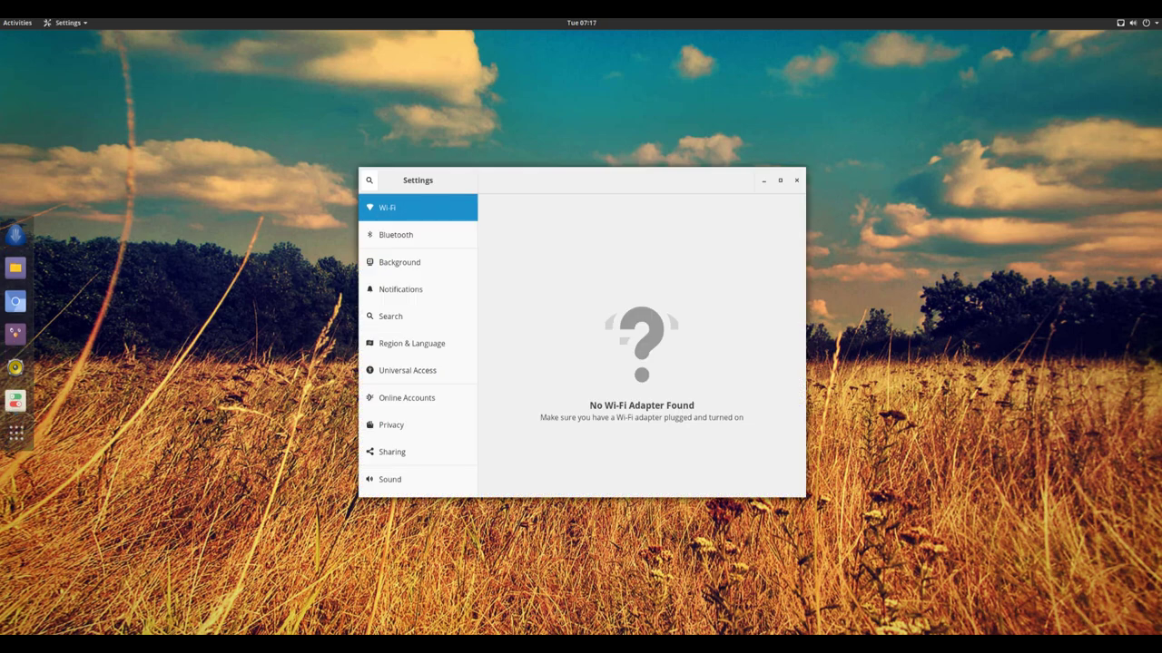
- Browse the bundled wallpapers and the Pictures collection available for the desktop background, leaving the current background in place
{"action": "left_click", "coordinate": [399, 261]}
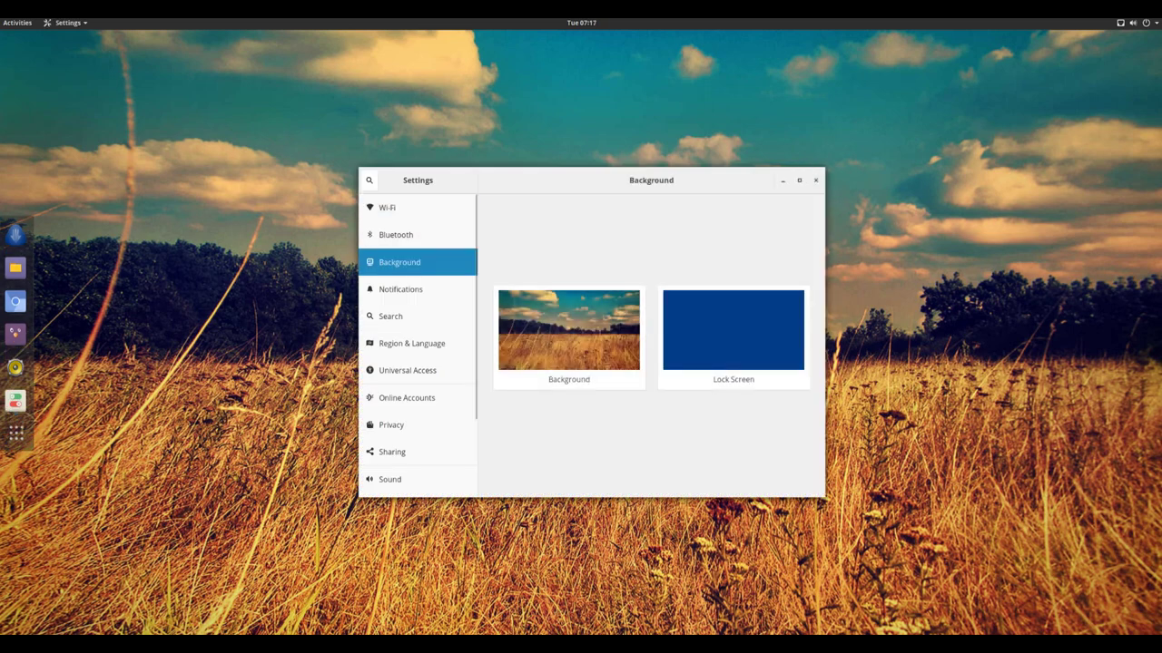
{"action": "left_click", "coordinate": [521, 335]}
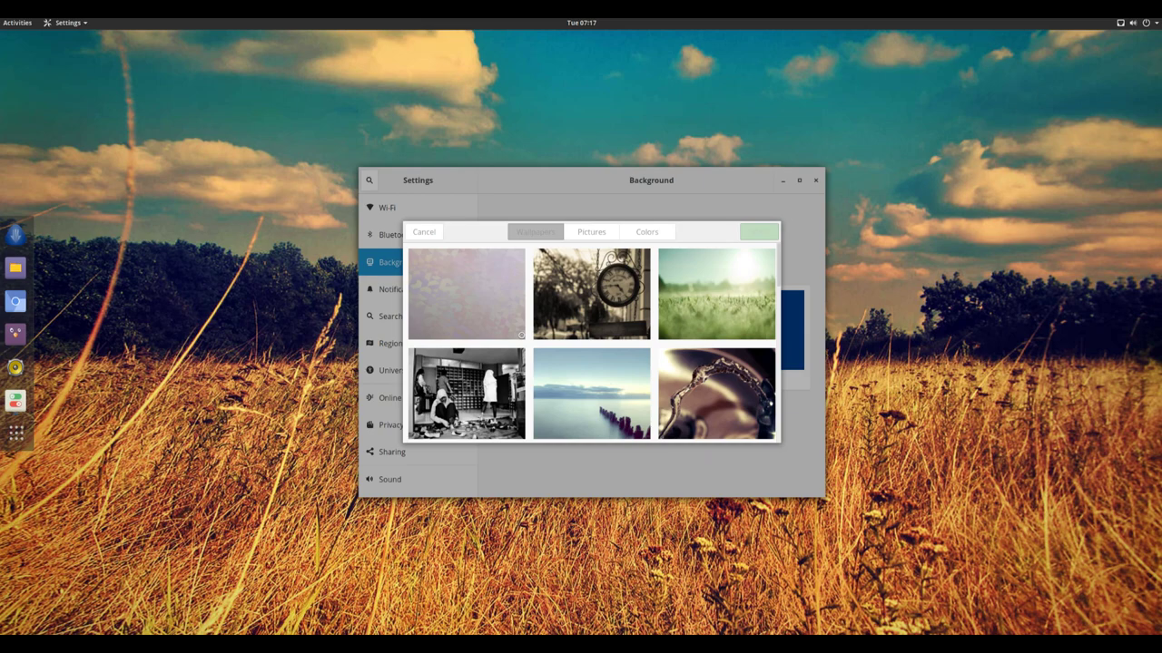
{"action": "scroll", "coordinate": [521, 335], "scroll_direction": "down", "scroll_amount": 8}
{"action": "scroll", "coordinate": [592, 343], "scroll_direction": "down", "scroll_amount": 3}
{"action": "scroll", "coordinate": [592, 343], "scroll_direction": "down", "scroll_amount": 8}
{"action": "scroll", "coordinate": [592, 343], "scroll_direction": "down", "scroll_amount": 5}
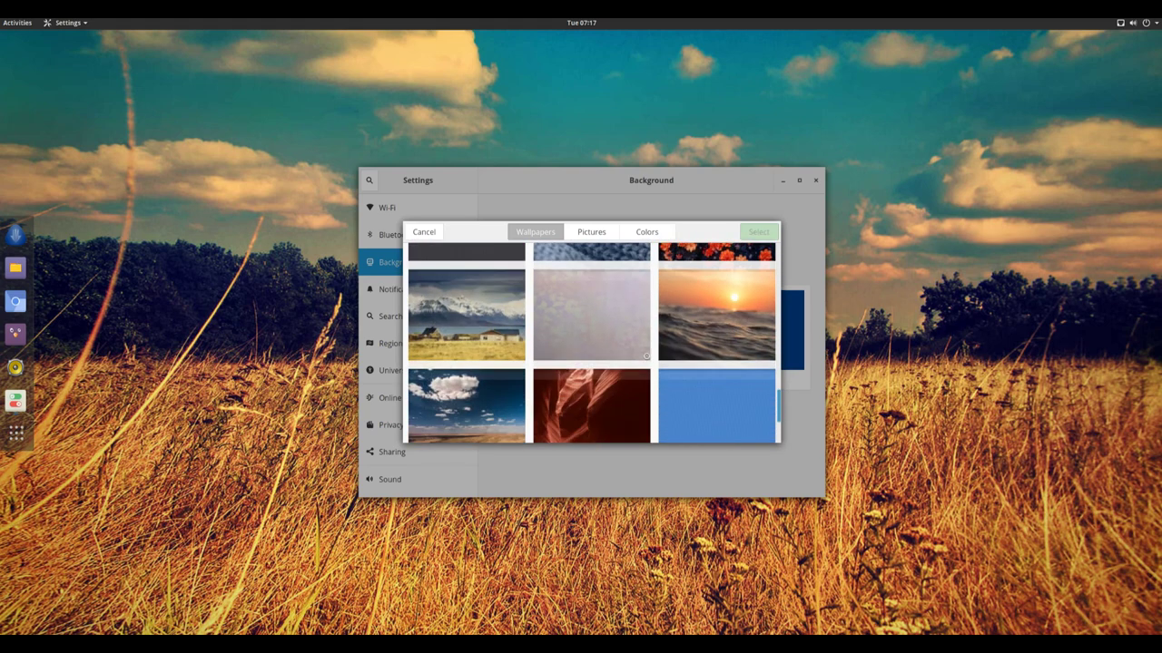
{"action": "scroll", "coordinate": [647, 355], "scroll_direction": "down", "scroll_amount": 3}
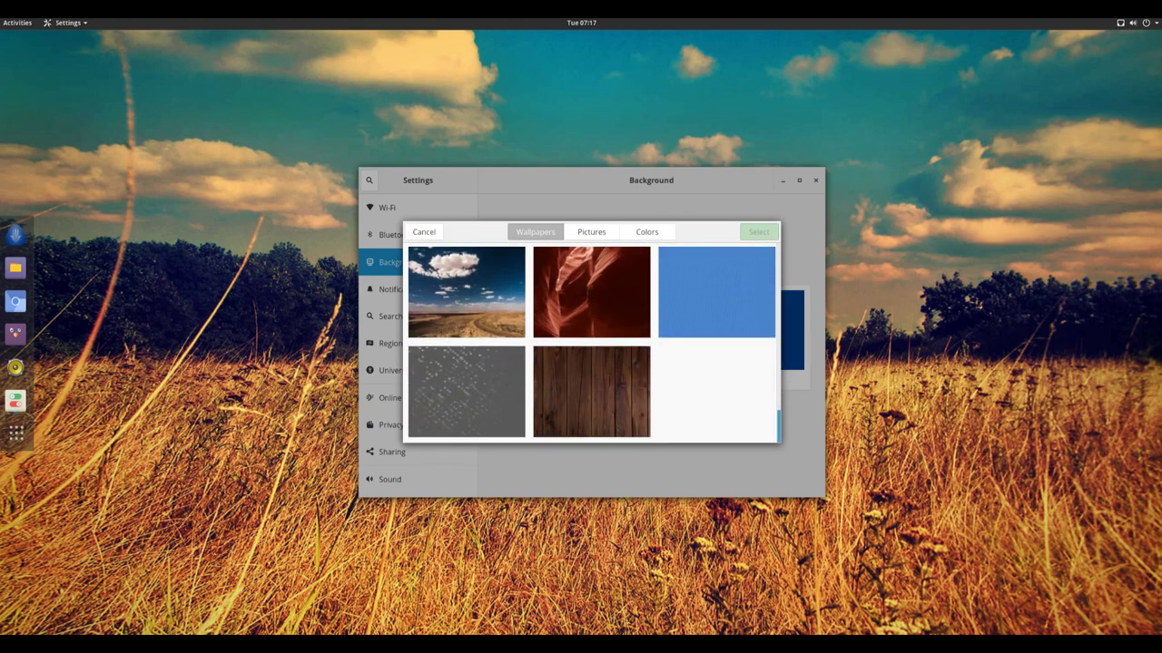
{"action": "scroll", "coordinate": [591, 343], "scroll_direction": "up", "scroll_amount": 8}
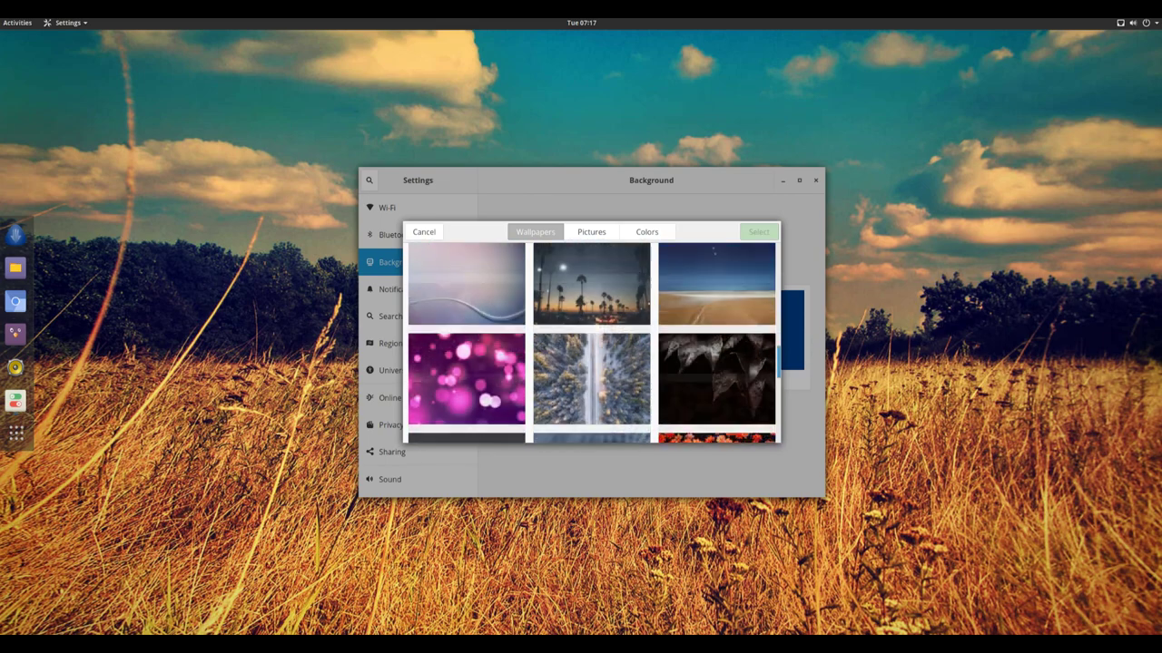
{"action": "scroll", "coordinate": [592, 343], "scroll_direction": "up", "scroll_amount": 10}
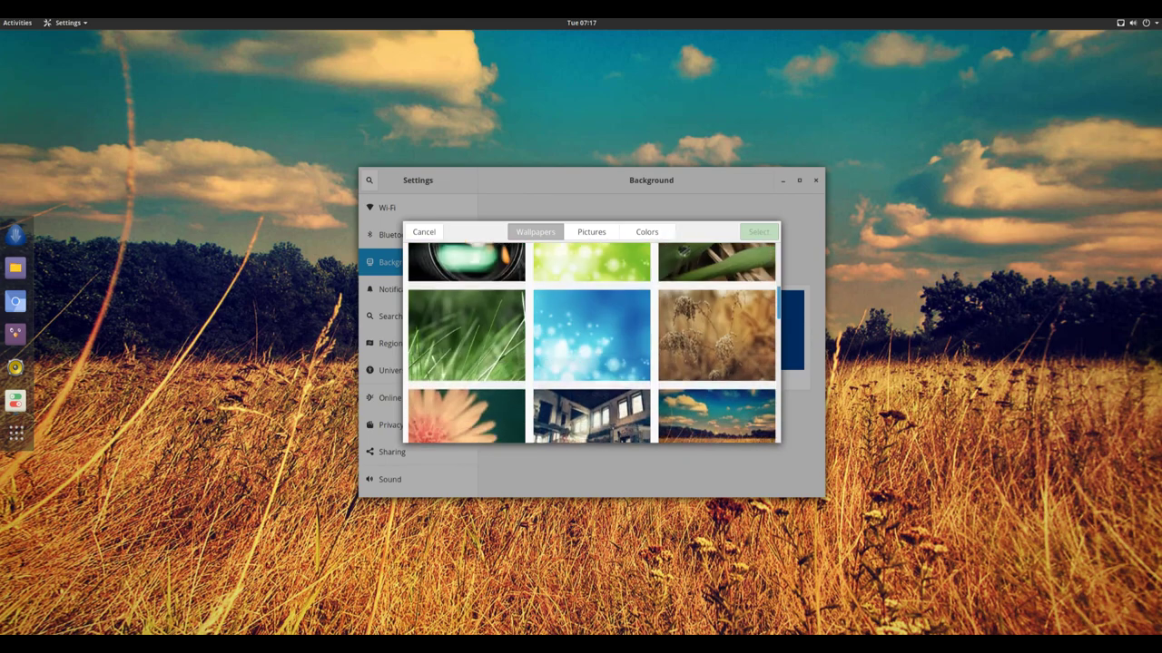
{"action": "scroll", "coordinate": [591, 343], "scroll_direction": "up", "scroll_amount": 3}
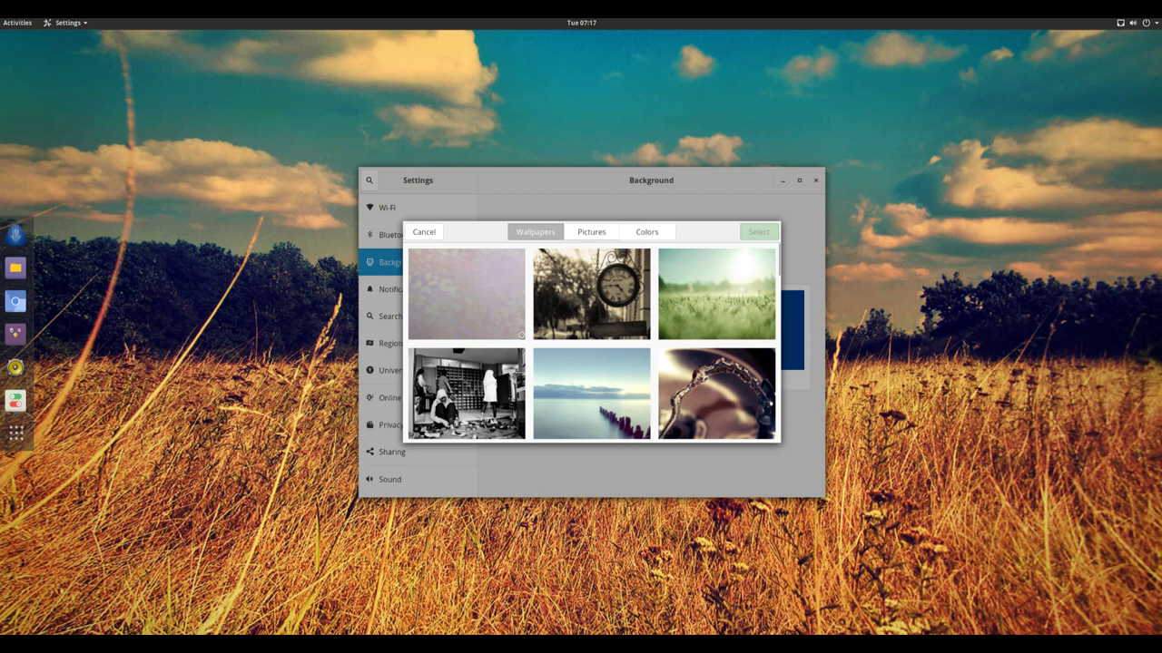
{"action": "left_click", "coordinate": [591, 231]}
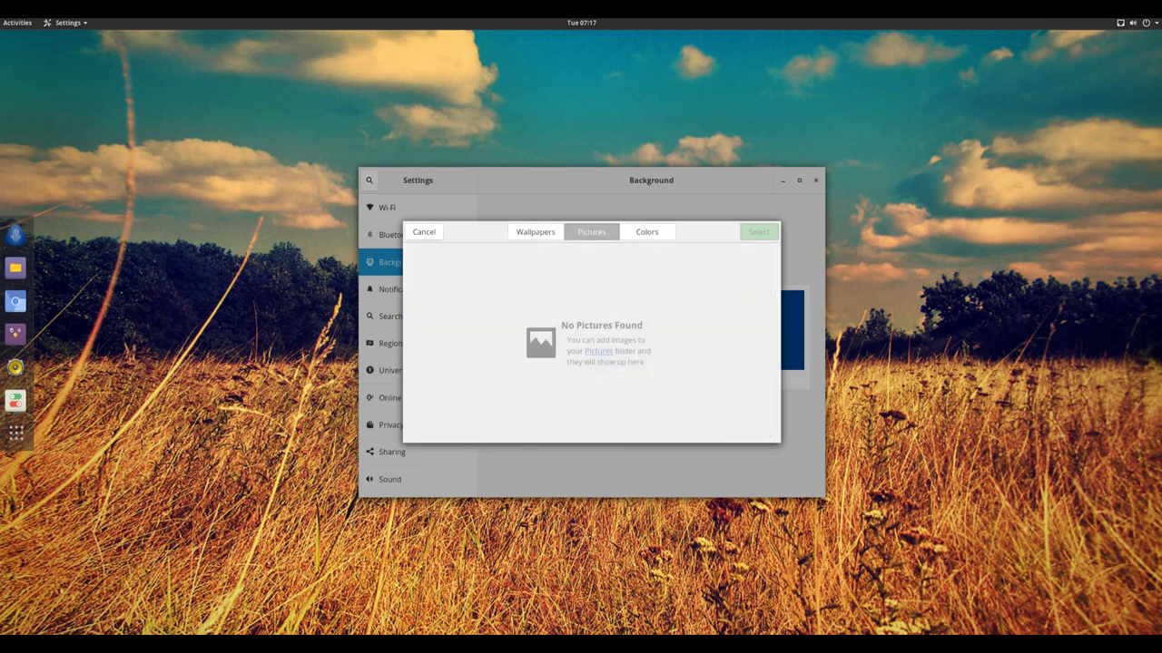
{"action": "left_click", "coordinate": [424, 232]}
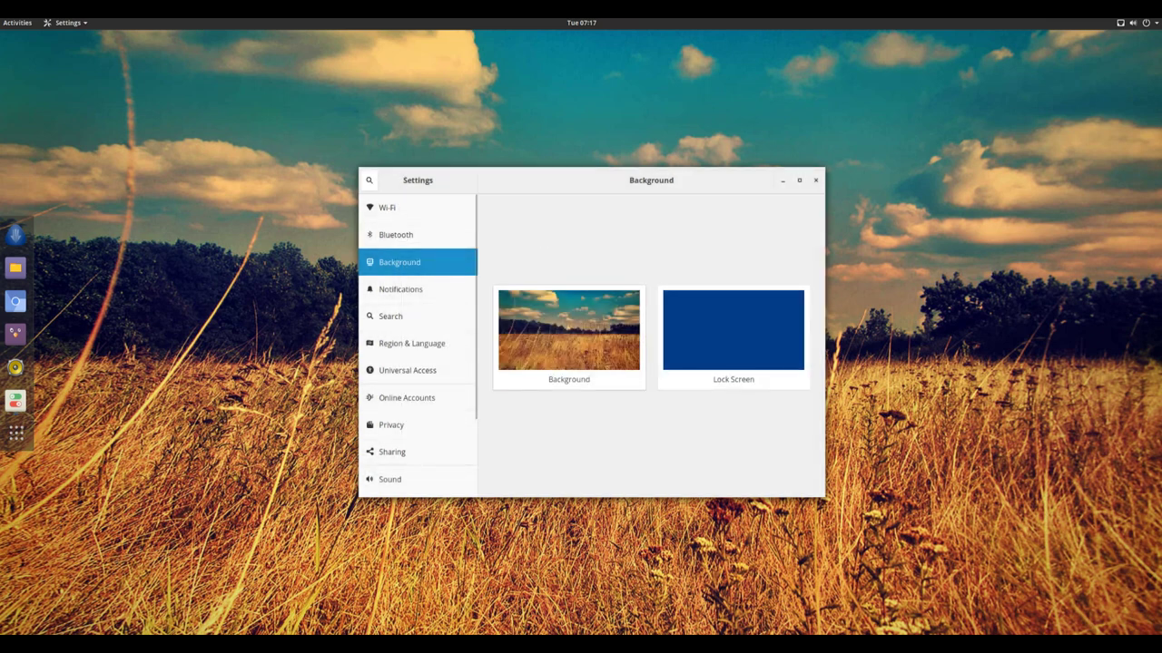
- Review the system information on the About page of the Details settings and close Settings
{"action": "scroll", "coordinate": [418, 398], "scroll_direction": "down", "scroll_amount": 3}
{"action": "left_click", "coordinate": [417, 483]}
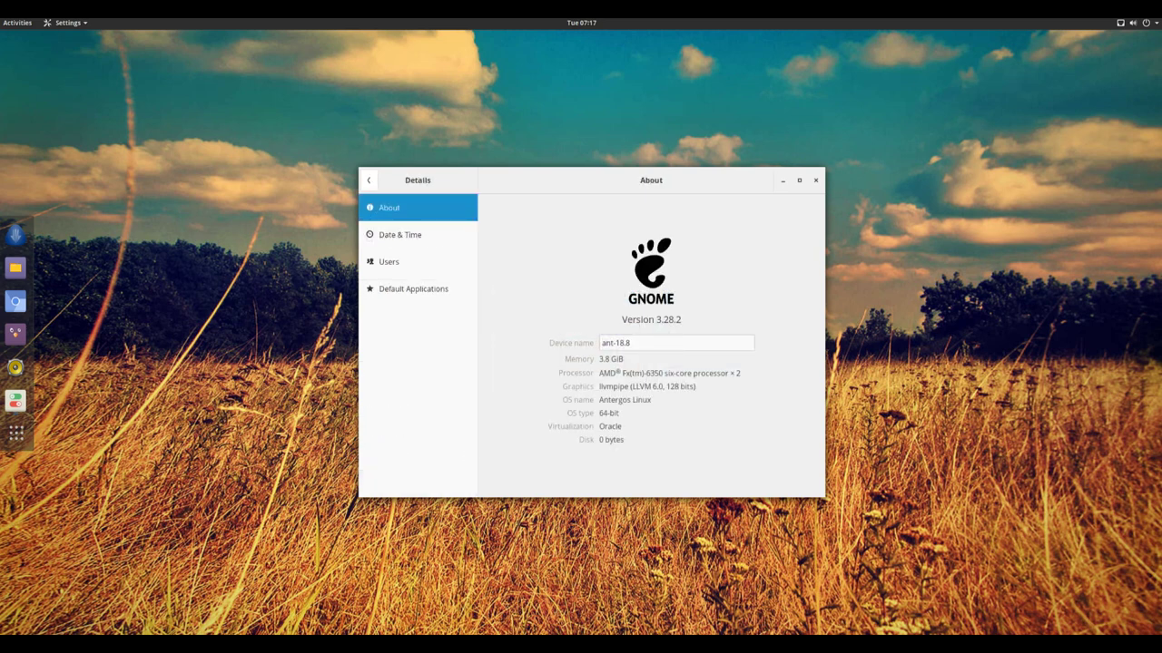
{"action": "left_click", "coordinate": [676, 343]}
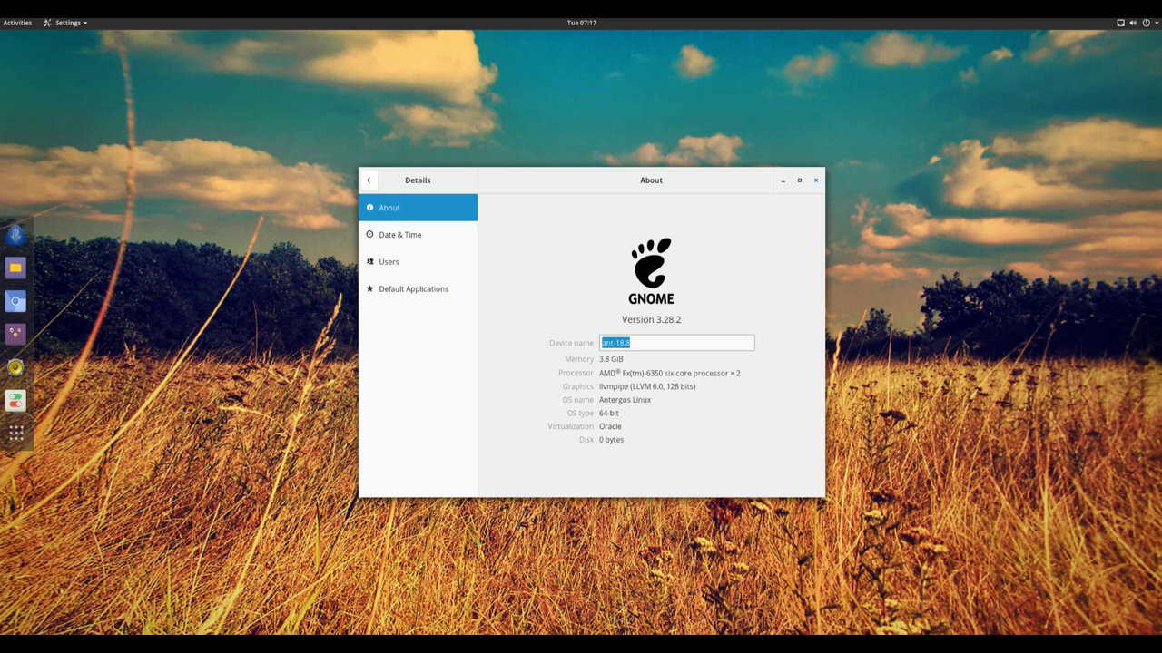
{"action": "key", "text": "ctrl+q"}
{"action": "right_click", "coordinate": [507, 205]}
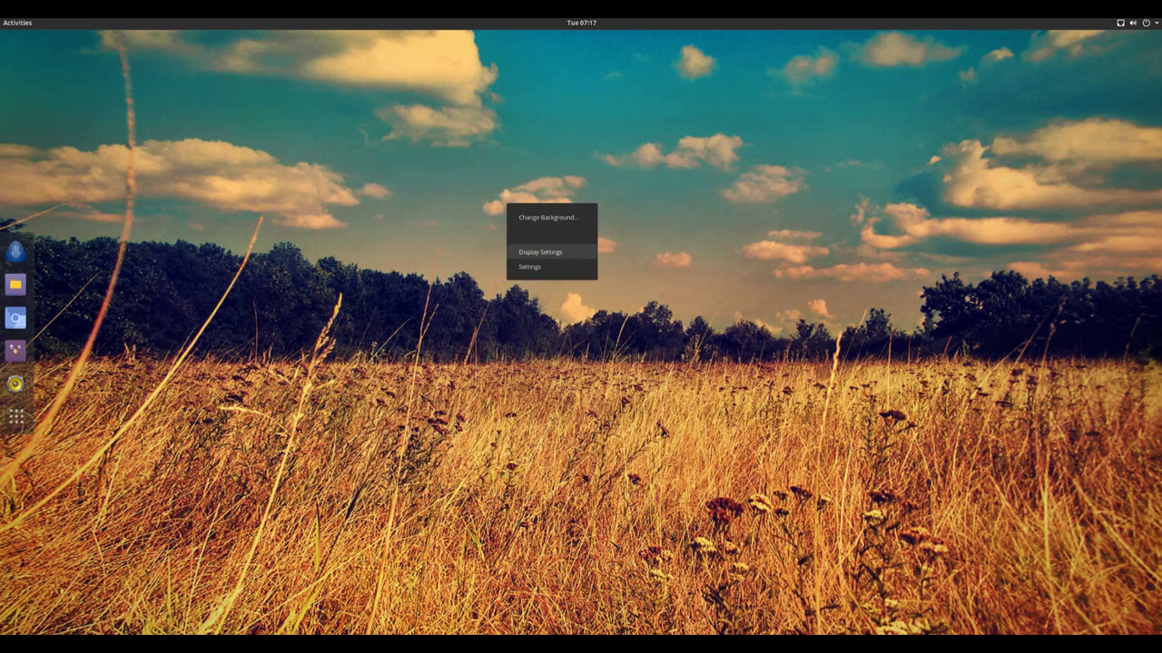
{"action": "key", "text": "Escape"}
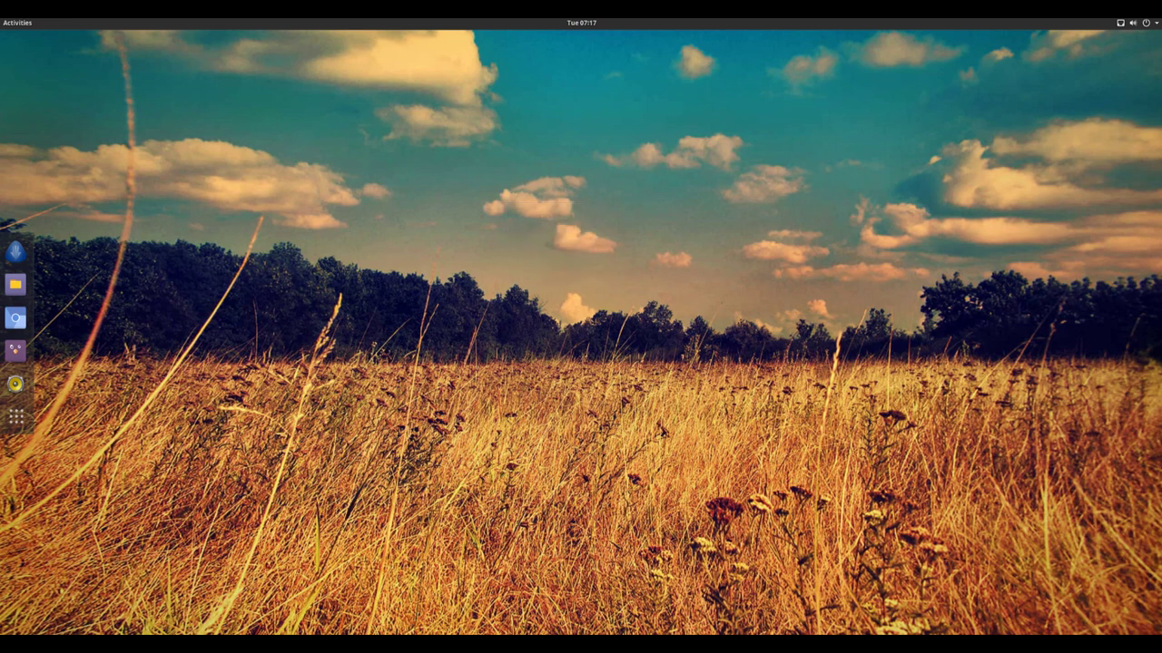
- Launch System Monitor, review the running processes and the resource history graphs, and close it
{"action": "left_click", "coordinate": [15, 417]}
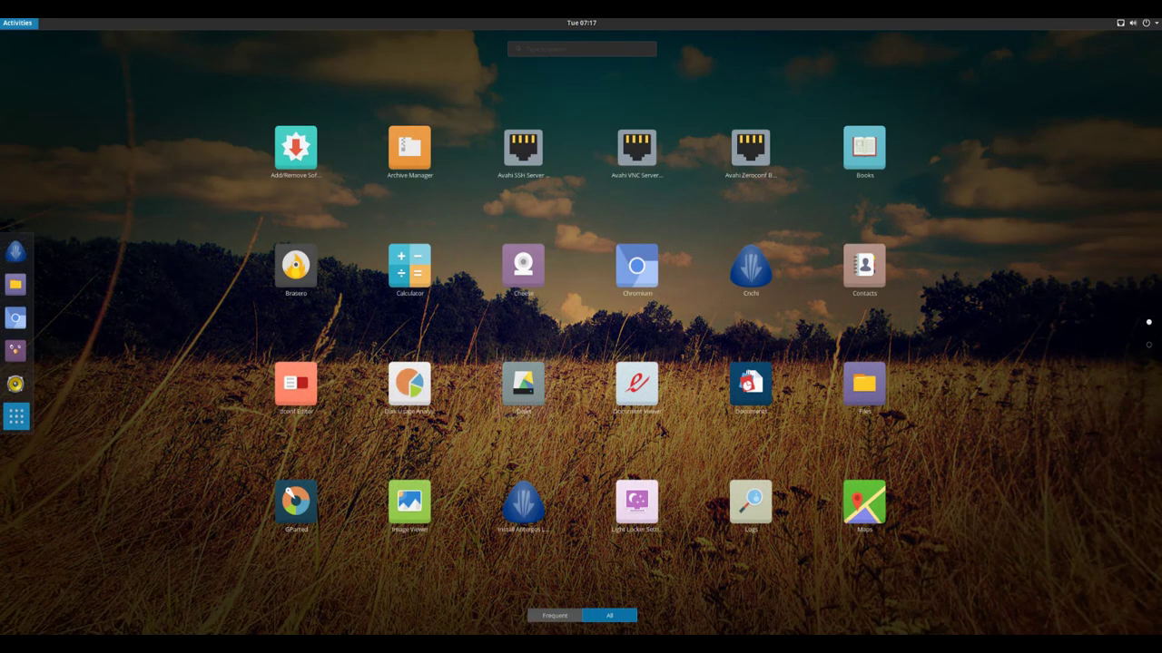
{"action": "scroll", "coordinate": [581, 272], "scroll_direction": "down", "scroll_amount": 1}
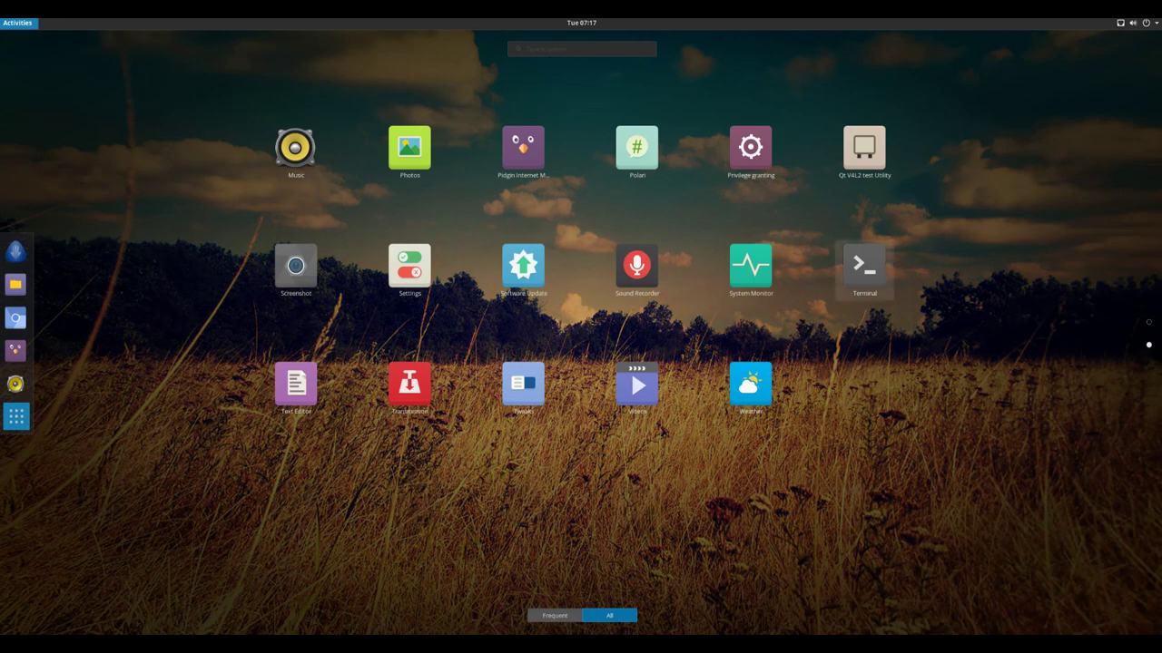
{"action": "left_click", "coordinate": [750, 265]}
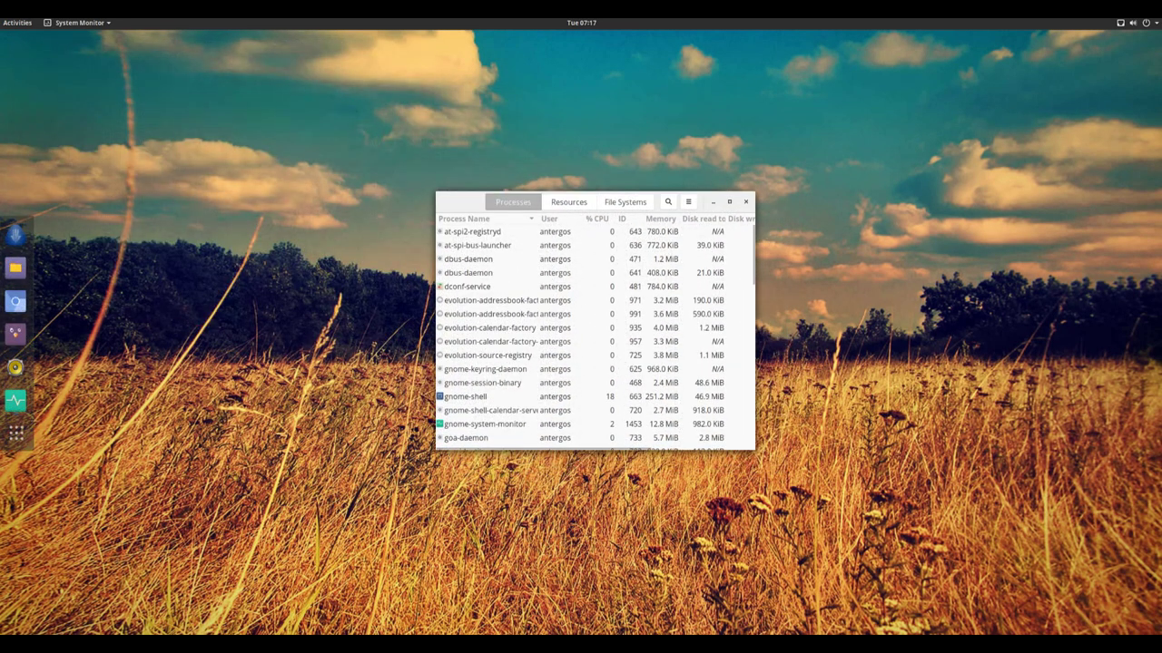
{"action": "scroll", "coordinate": [595, 336], "scroll_direction": "down", "scroll_amount": 10}
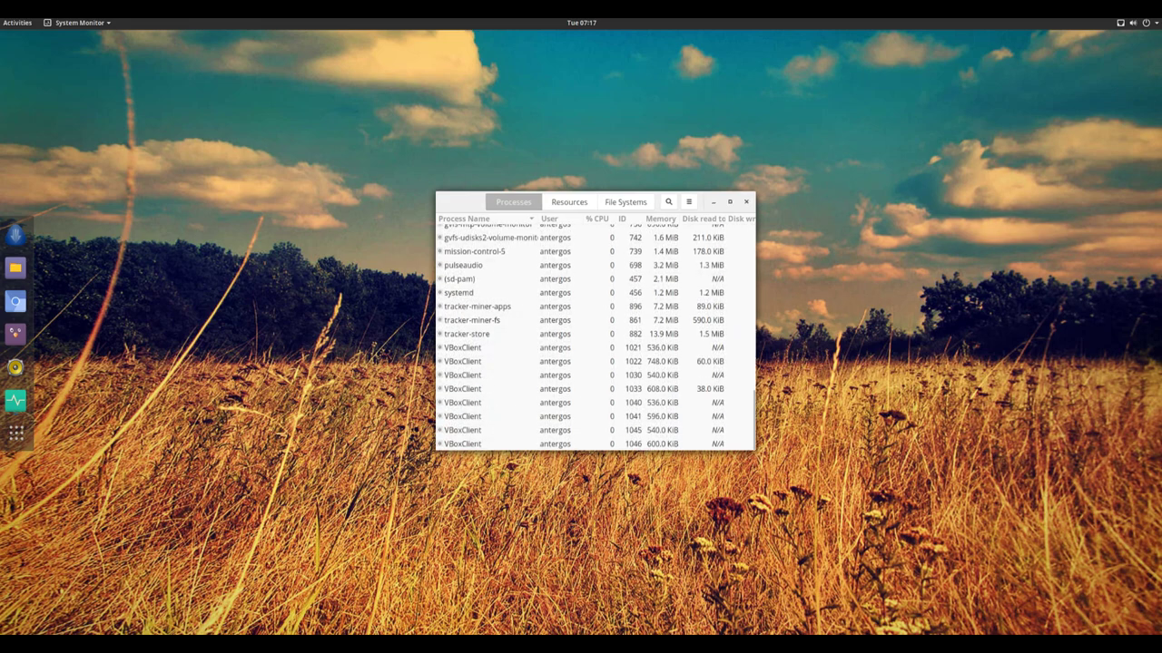
{"action": "key", "text": "alt+2"}
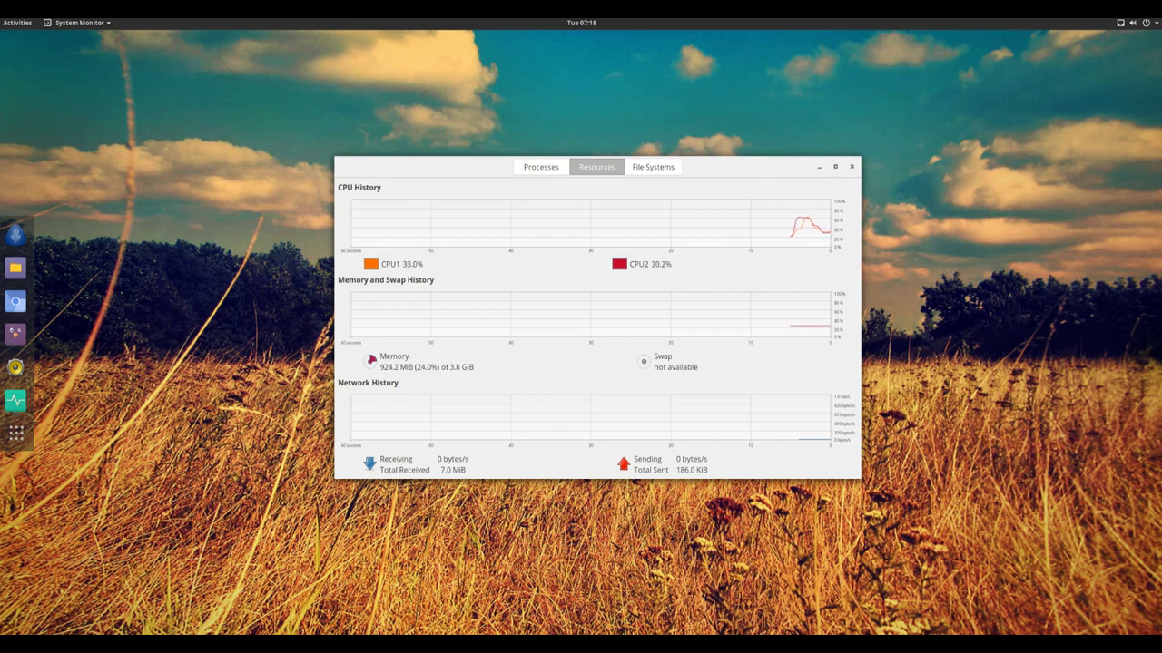
{"action": "key", "text": "ctrl+q"}
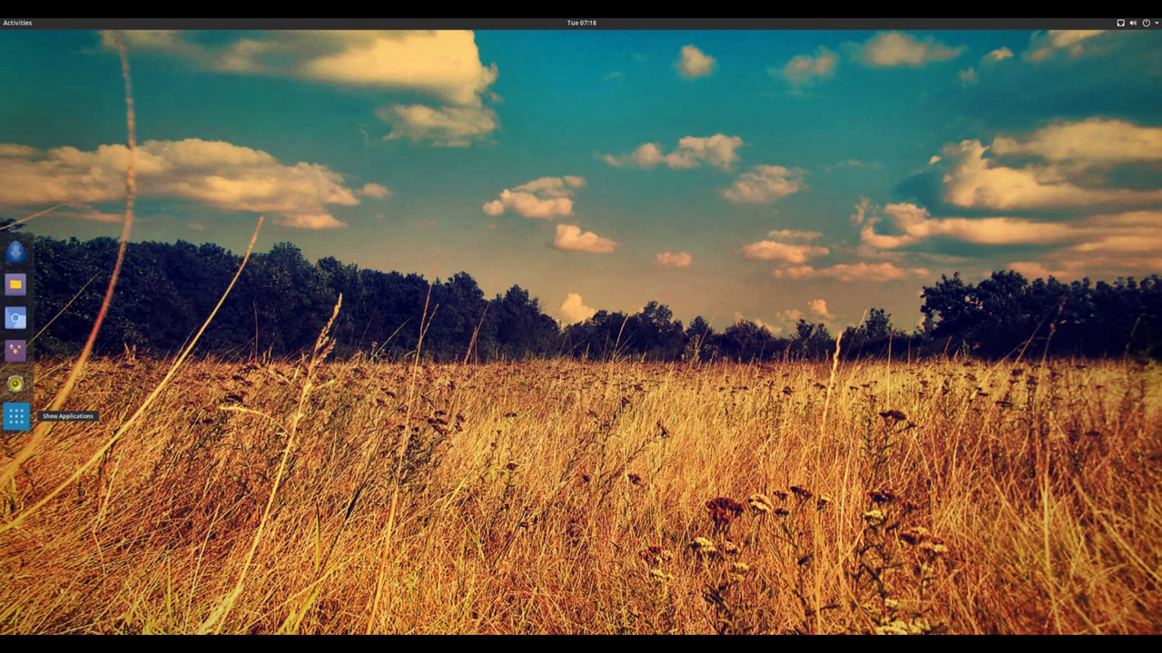
- Launch Terminal from the installed applications, enlarge its window and move it lower on the desktop
{"action": "left_click", "coordinate": [16, 416]}
{"action": "scroll", "coordinate": [581, 327], "scroll_direction": "down", "scroll_amount": 1}
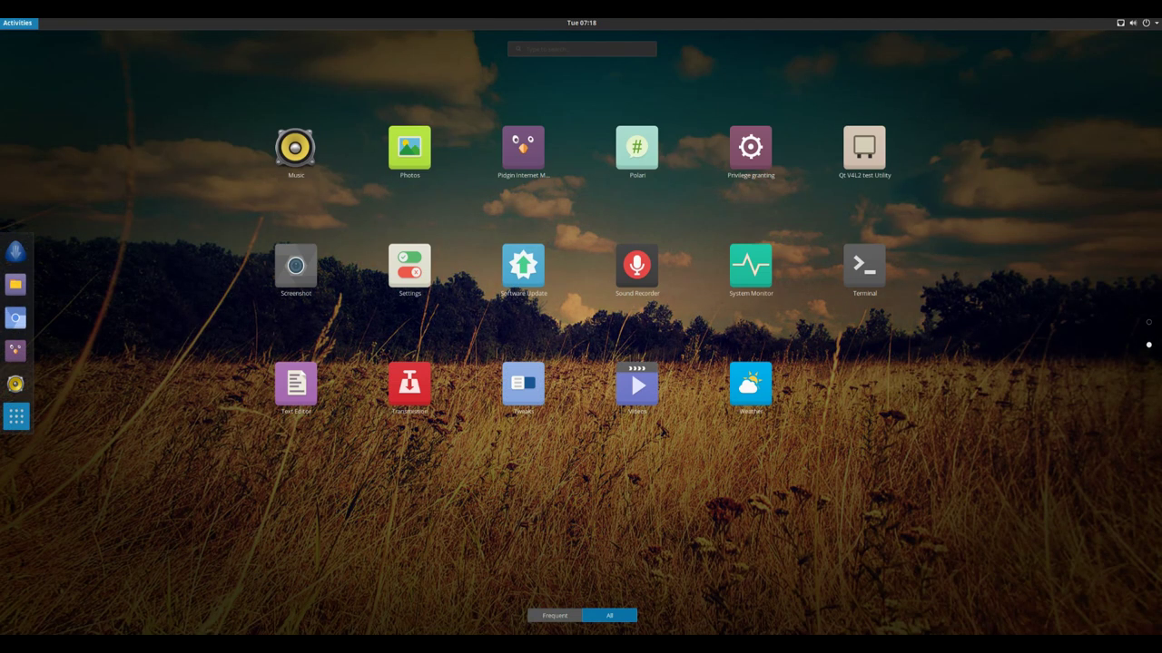
{"action": "left_click", "coordinate": [864, 265]}
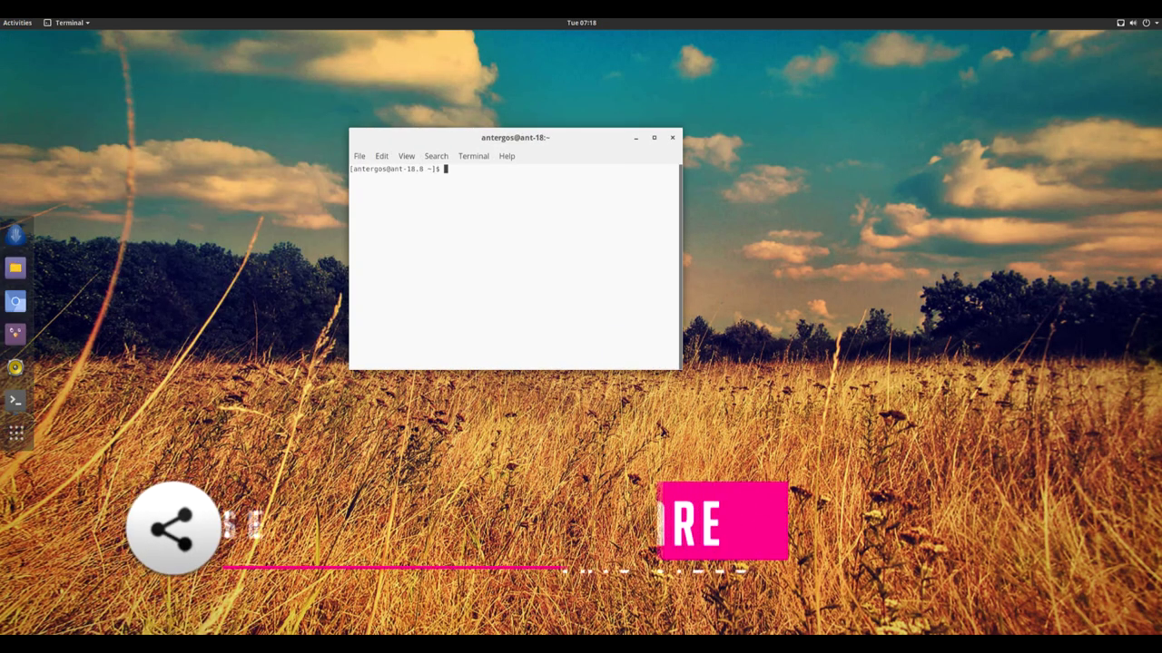
{"action": "left_click_drag", "start_coordinate": [682, 370], "coordinate": [895, 430]}
{"action": "left_click_drag", "start_coordinate": [636, 137], "coordinate": [631, 198]}
- Examine the version information and credits in Terminal's About dialog and close the dialog
{"action": "left_click", "coordinate": [503, 216]}
{"action": "left_click", "coordinate": [513, 248]}
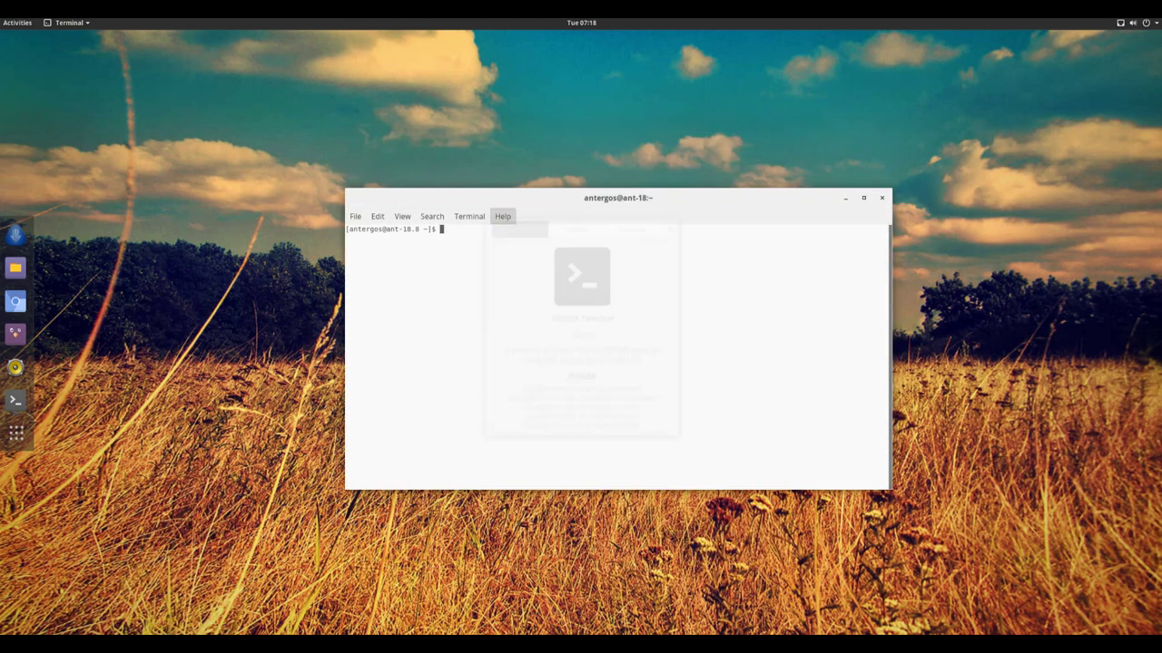
{"action": "left_click", "coordinate": [575, 230]}
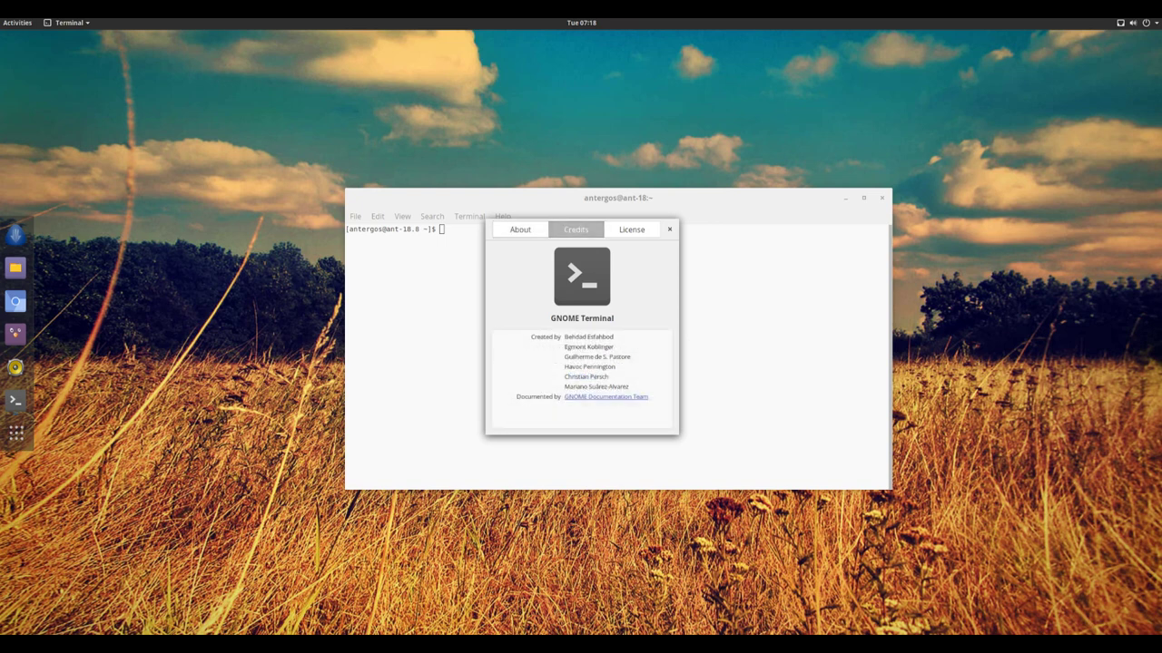
{"action": "left_click", "coordinate": [520, 230]}
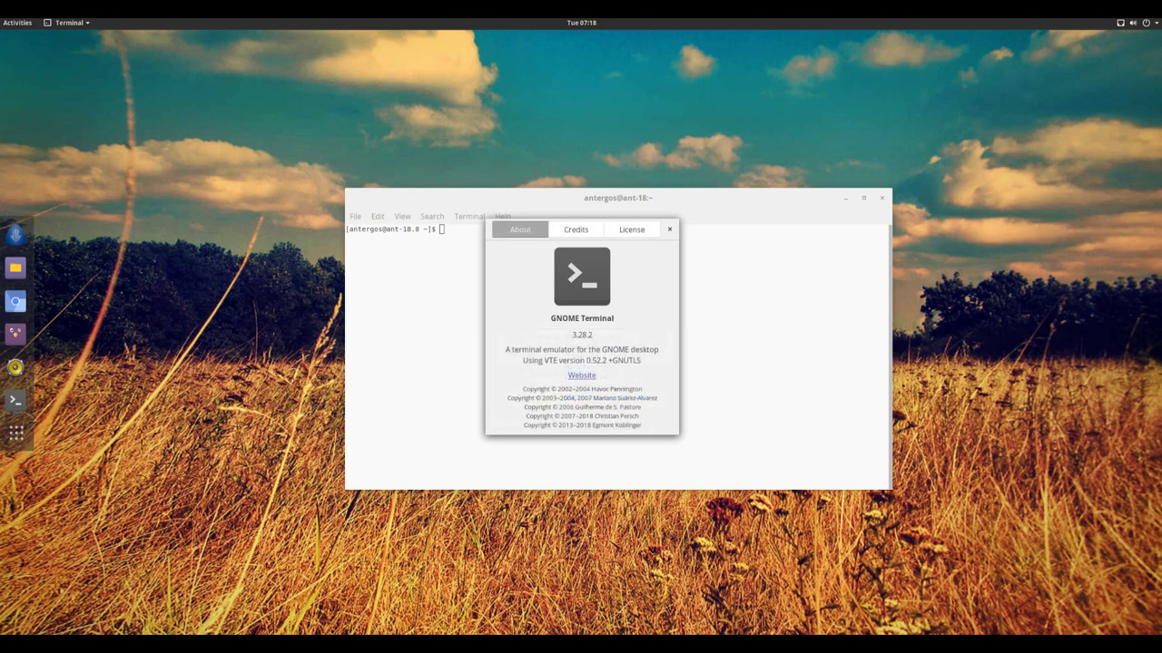
{"action": "key", "text": "Escape"}
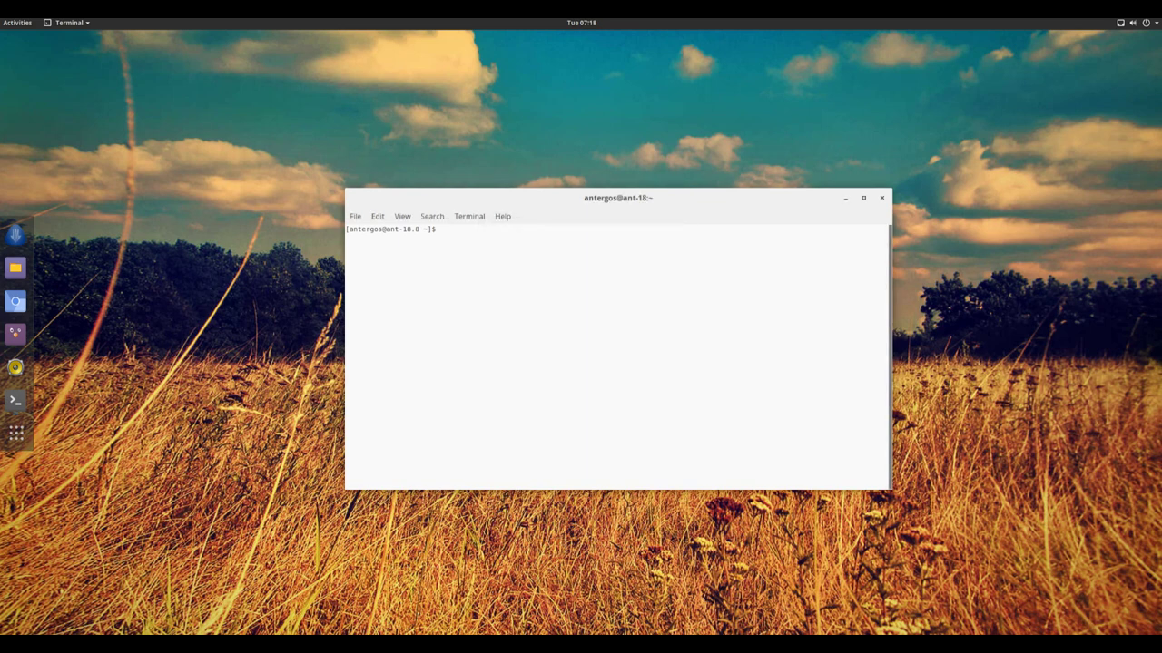
- Check the kernel information with uname -a and uname -r, highlight the kernel release line, and close Terminal
{"action": "type", "text": "uname -a"}
{"action": "key", "text": "Return"}
{"action": "type", "text": "uname -r"}
{"action": "key", "text": "Return"}
{"action": "left_click_drag", "start_coordinate": [636, 255], "coordinate": [344, 255]}
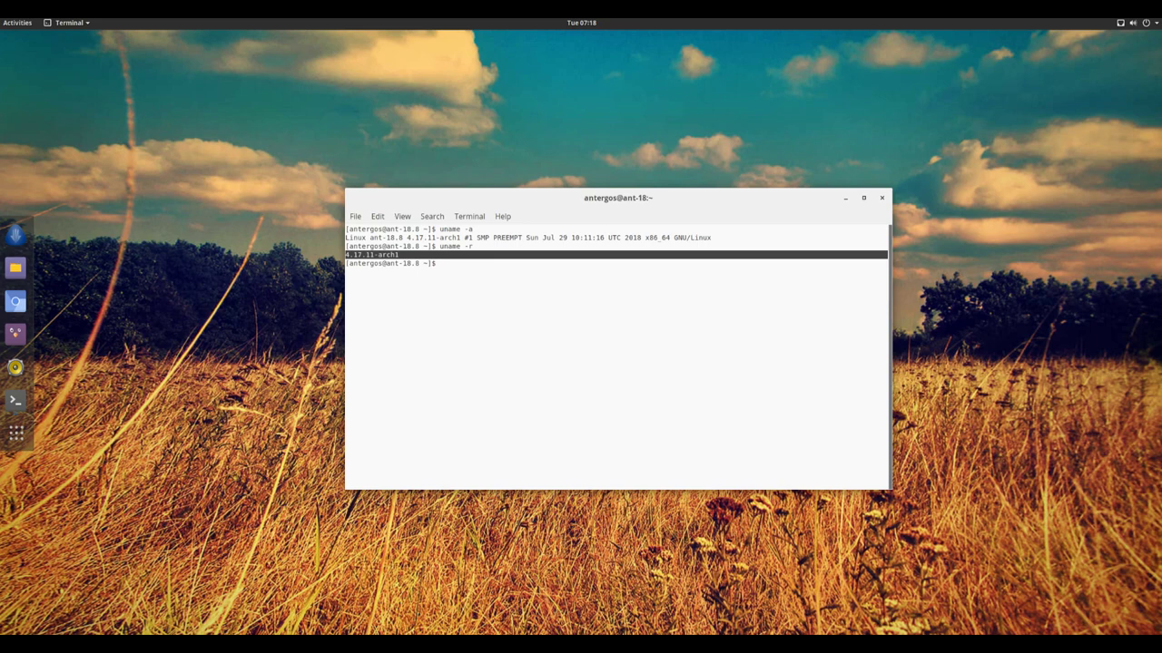
{"action": "key", "text": "alt+F4"}
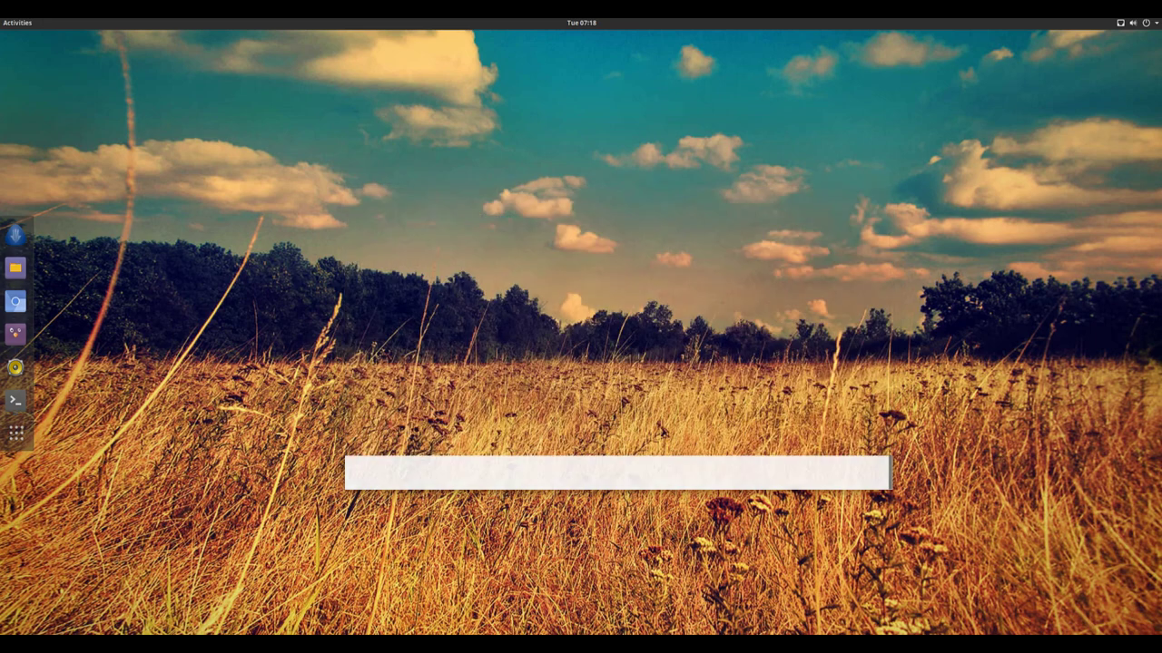